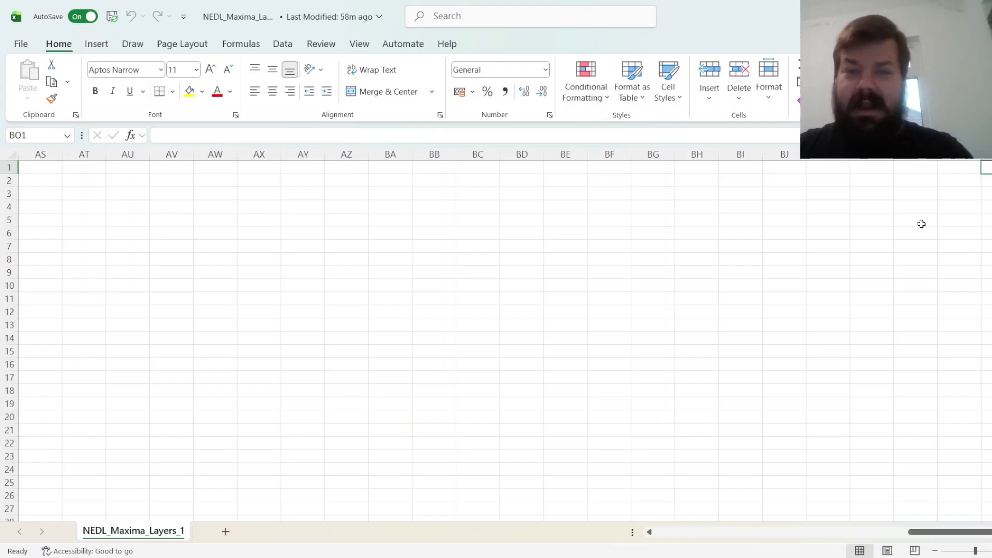
Survey the ticker header row and the date column to see the price data's extent
key("ctrl+Left")
key("ctrl+Left")
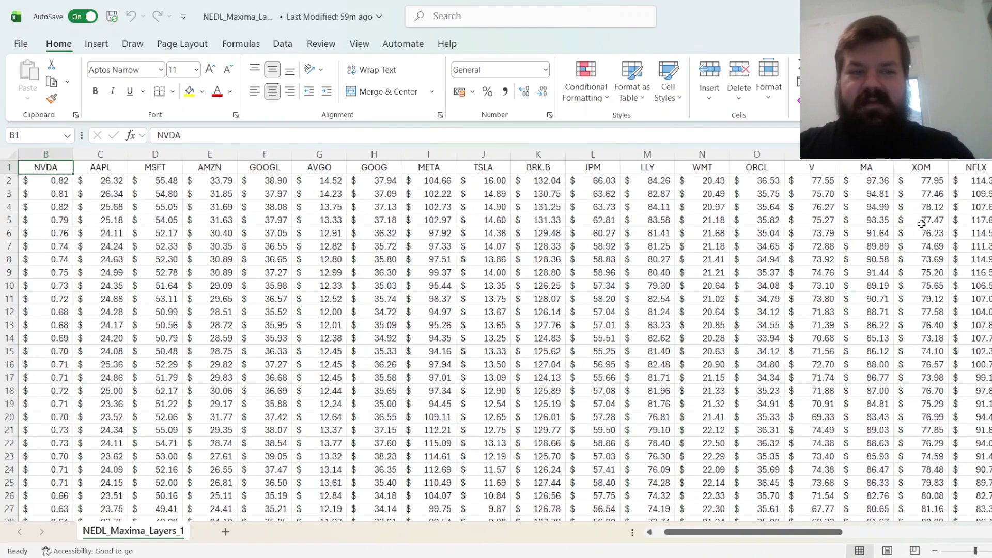
key("ctrl+Left")
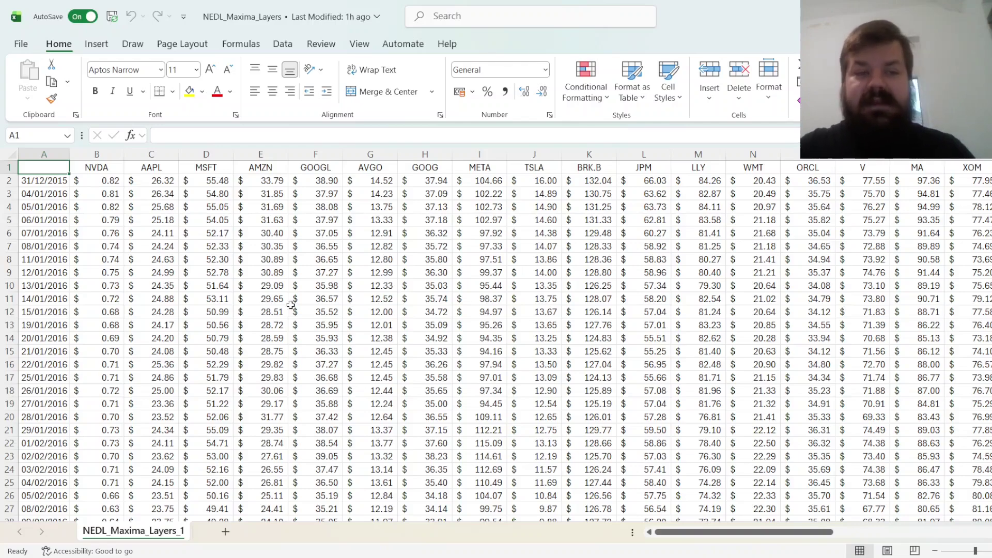
left_click_drag(107, 168, 814, 168)
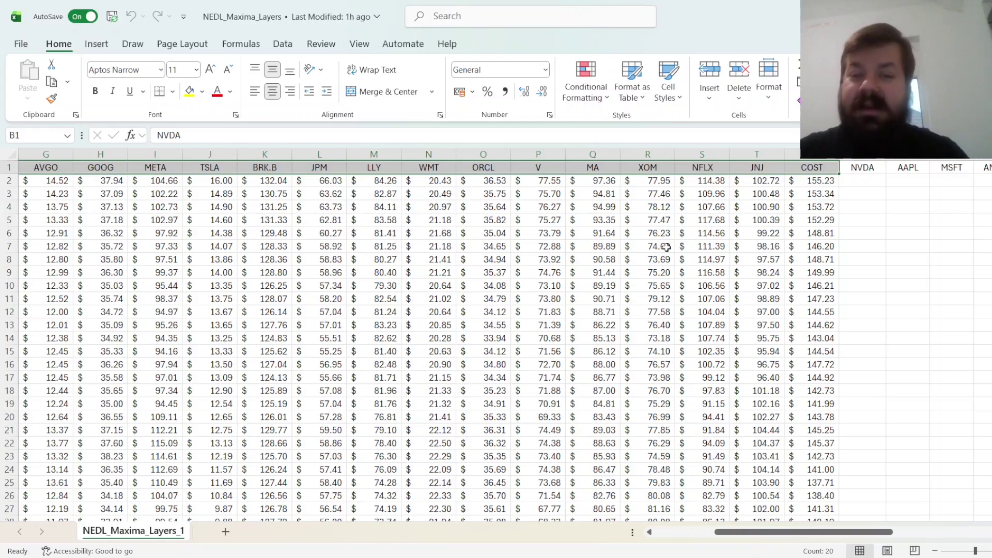
key("Up")
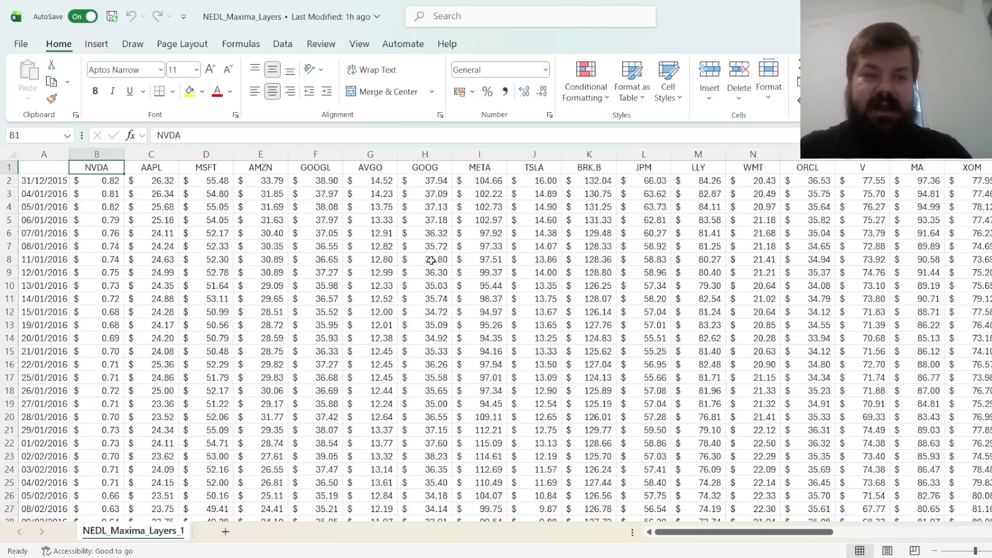
key("Left")
key("Down")
key("ctrl+shift+Down")
key("ctrl+shift+Up")
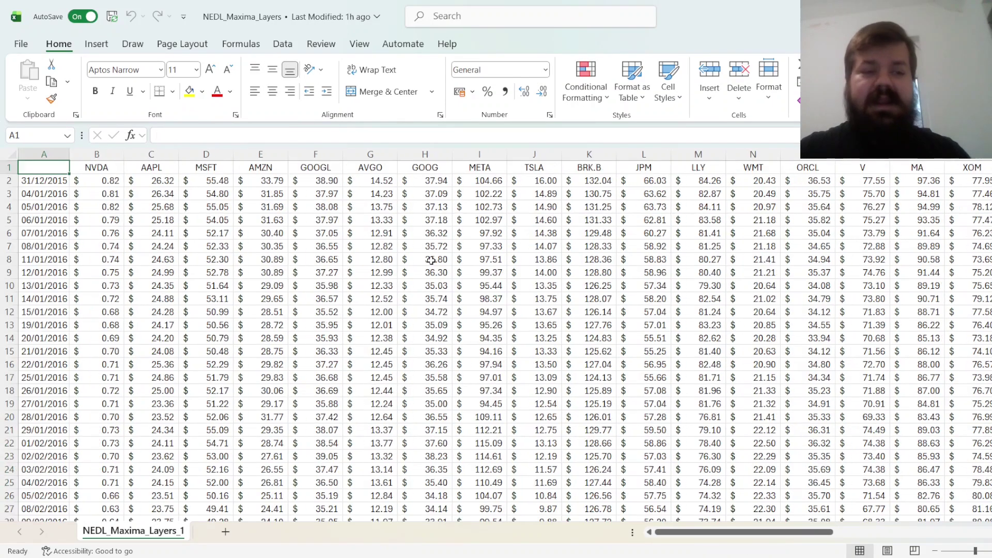
Enter NVDA's daily return formula =B3/B2*100-100 in V3, beside the prices
key("Right")
key("Down")
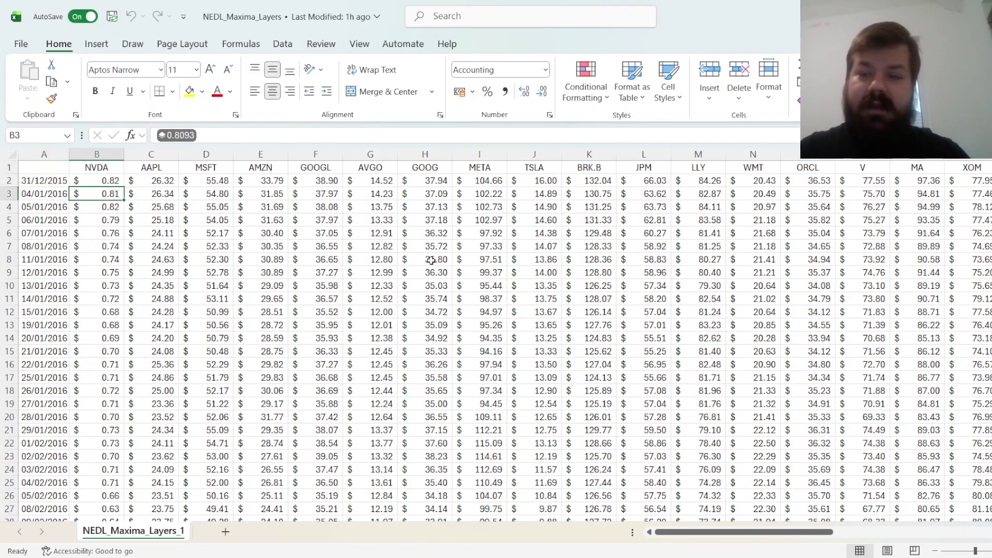
key("ctrl+Right")
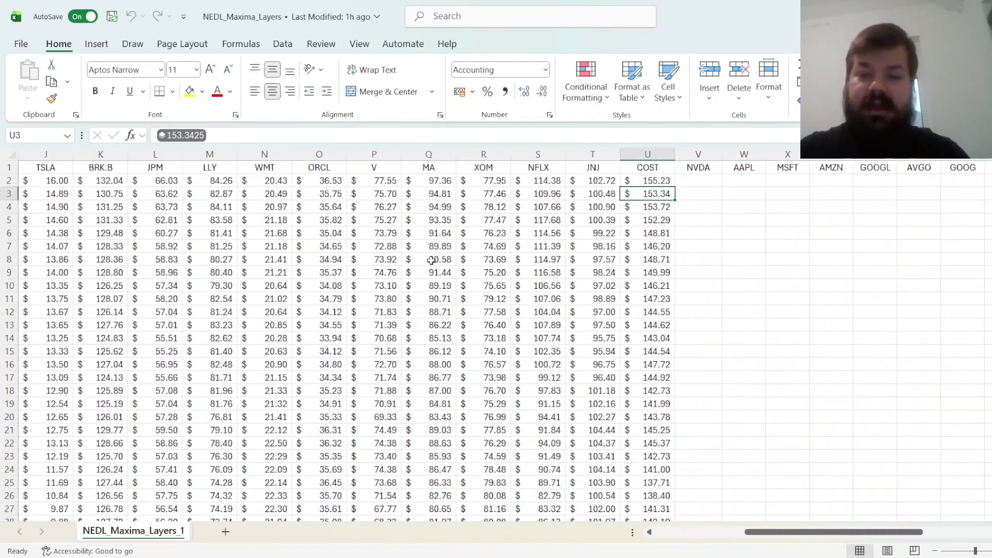
key("Right")
type("=")
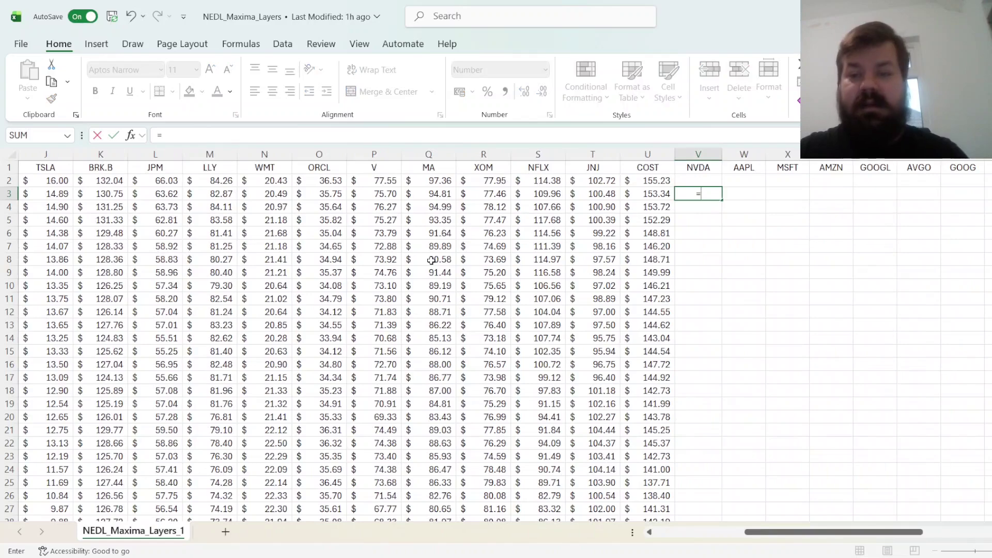
key("Left")
key("ctrl+Left")
key("Right")
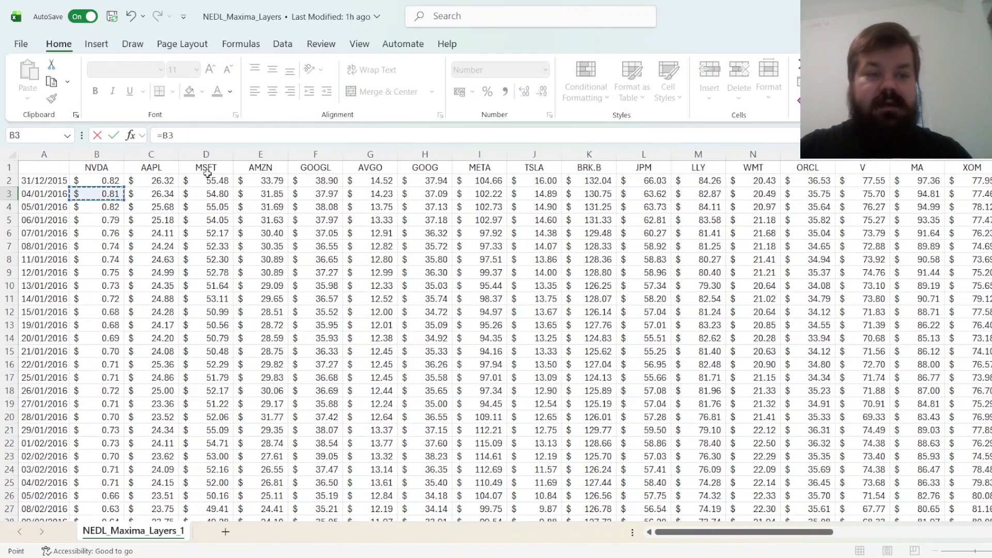
type(".")
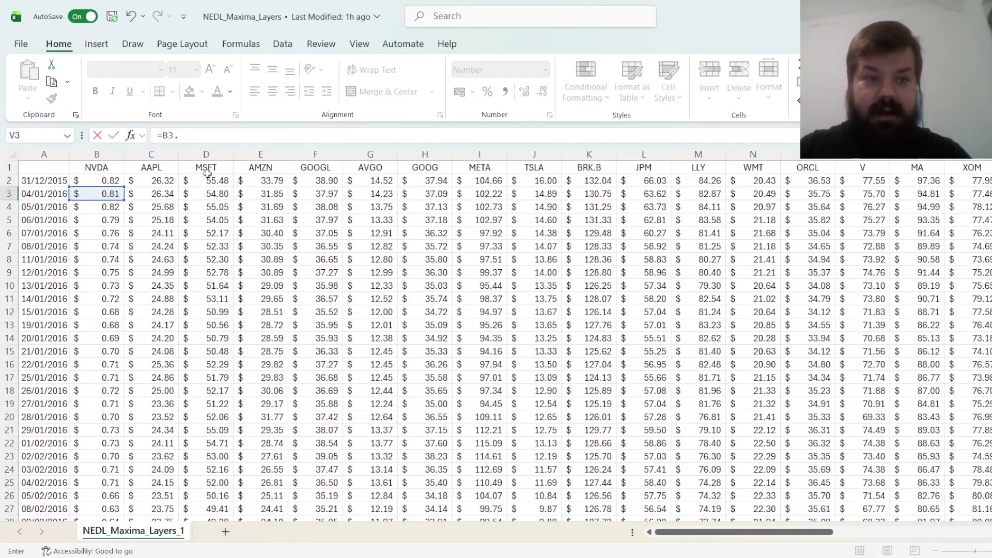
left_click(86, 180)
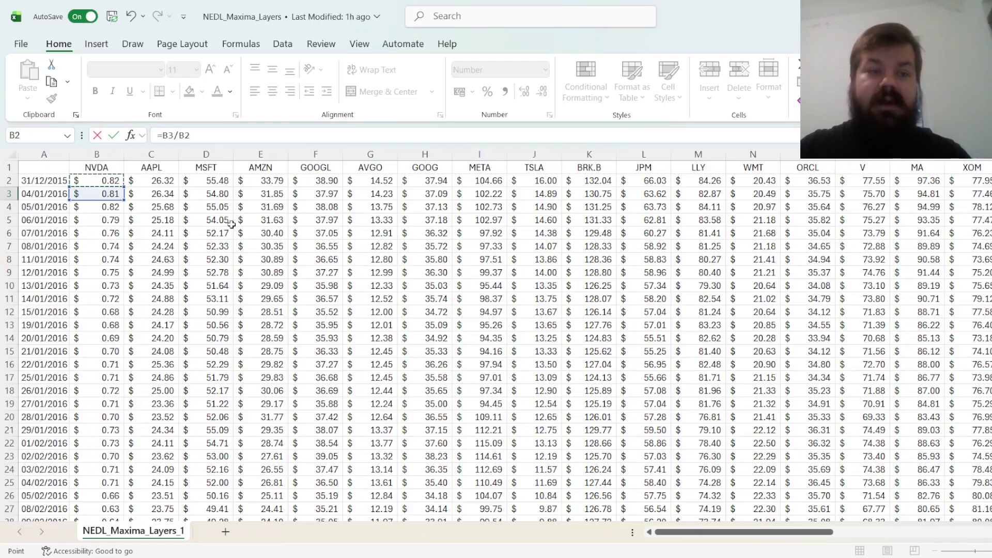
type("*100-100")
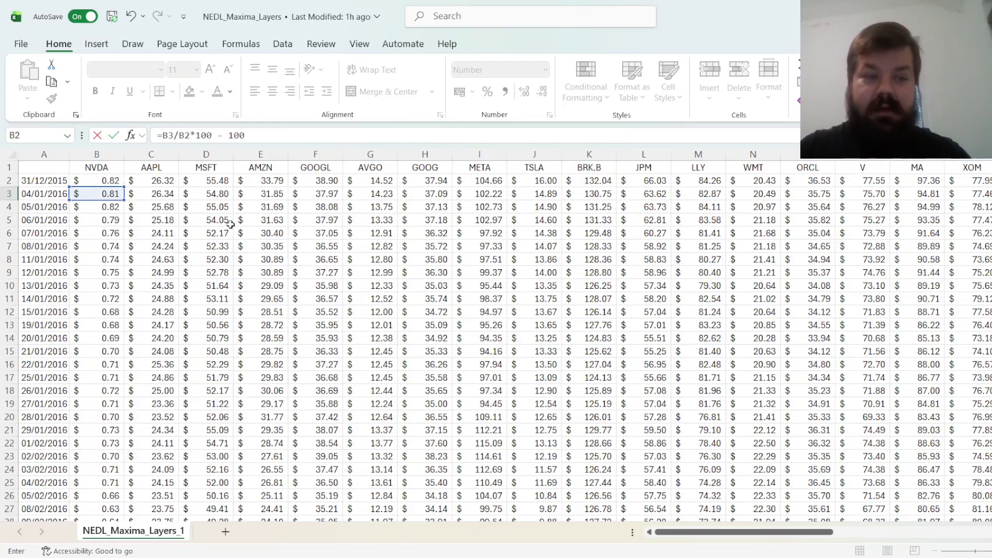
key("Return")
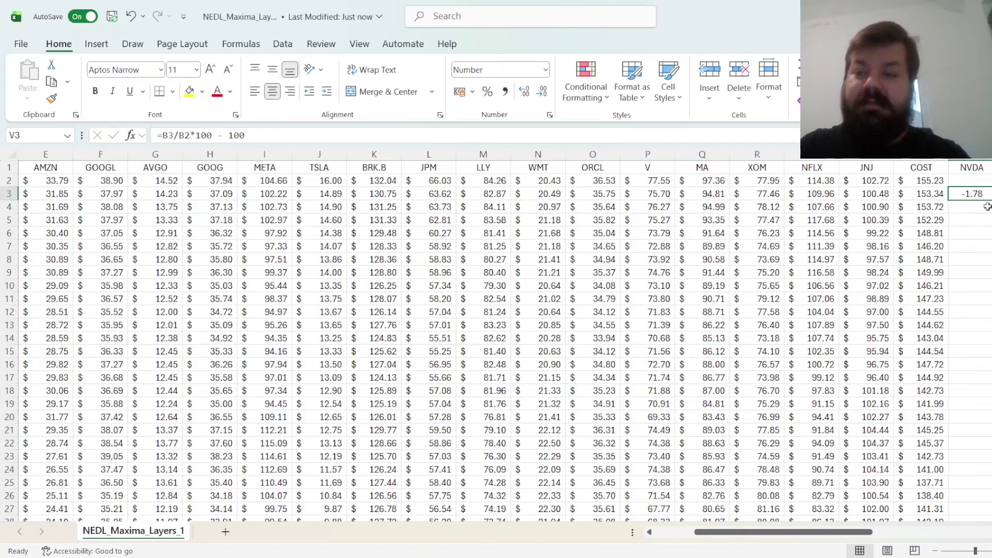
Fill the return formula across to AO3 and down to row 2479
left_click_drag(990, 201, 951, 203)
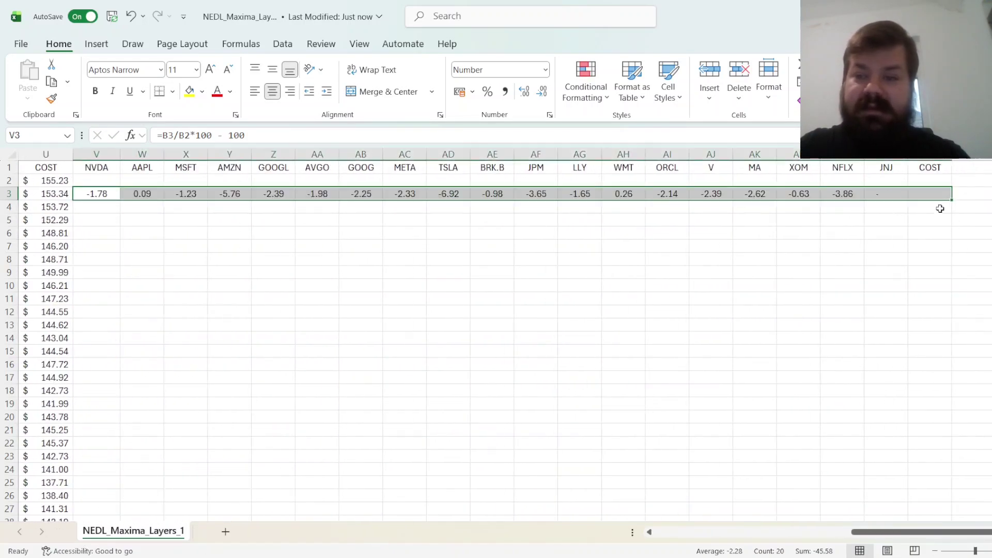
key("ctrl+shift+Down")
key("ctrl+d")
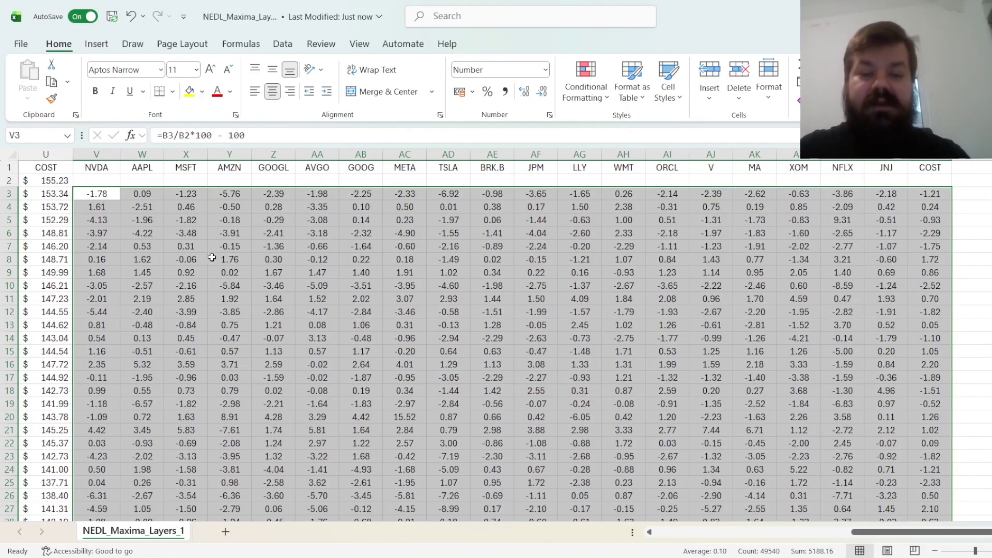
key("Up")
key("Down")
key("ctrl+Down")
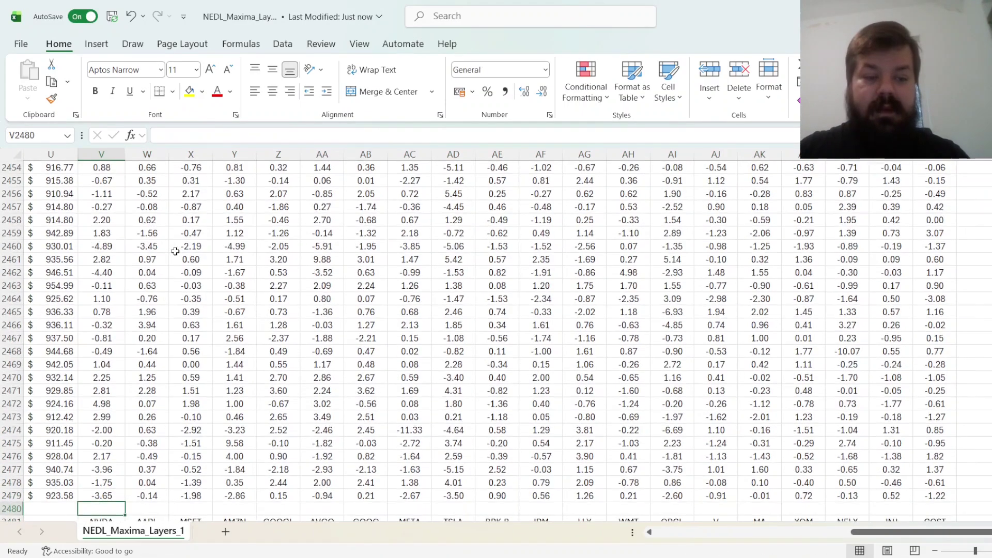
key("Down")
key("Down")
key("Down")
key("Down")
key("Down")
key("Down")
key("Down")
key("Down")
key("Up")
key("Left")
scroll(175, 251, "left", 2)
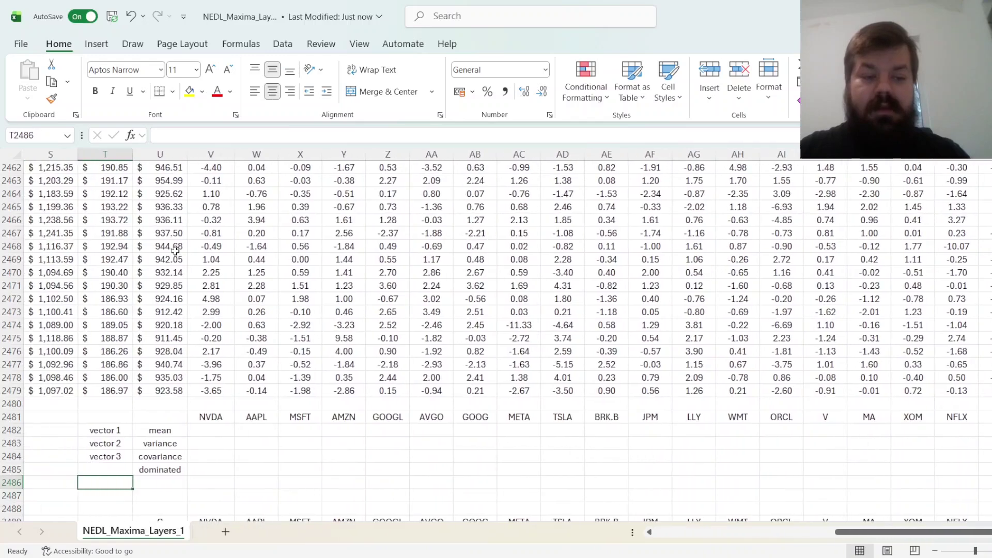
scroll(130, 341, "down", 3)
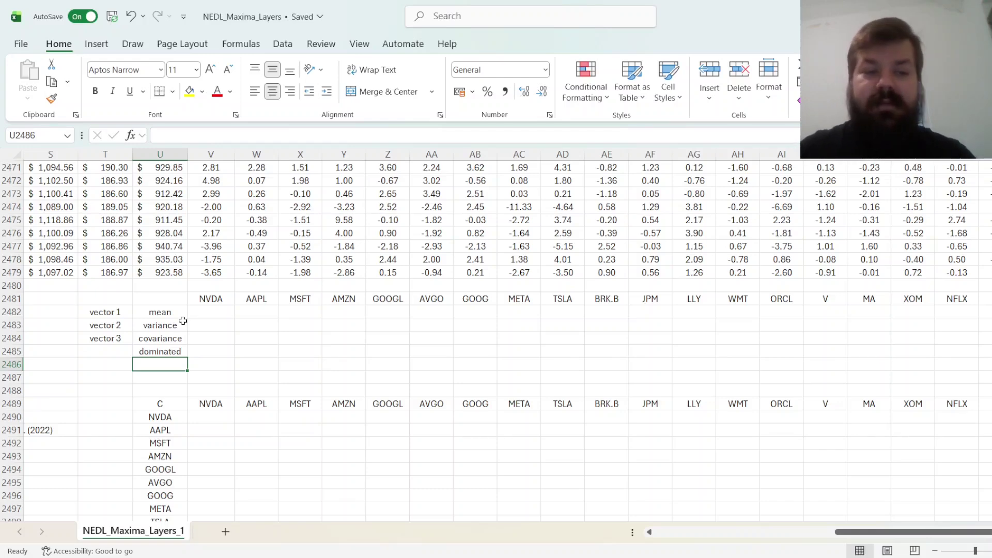
left_click_drag(157, 313, 160, 326)
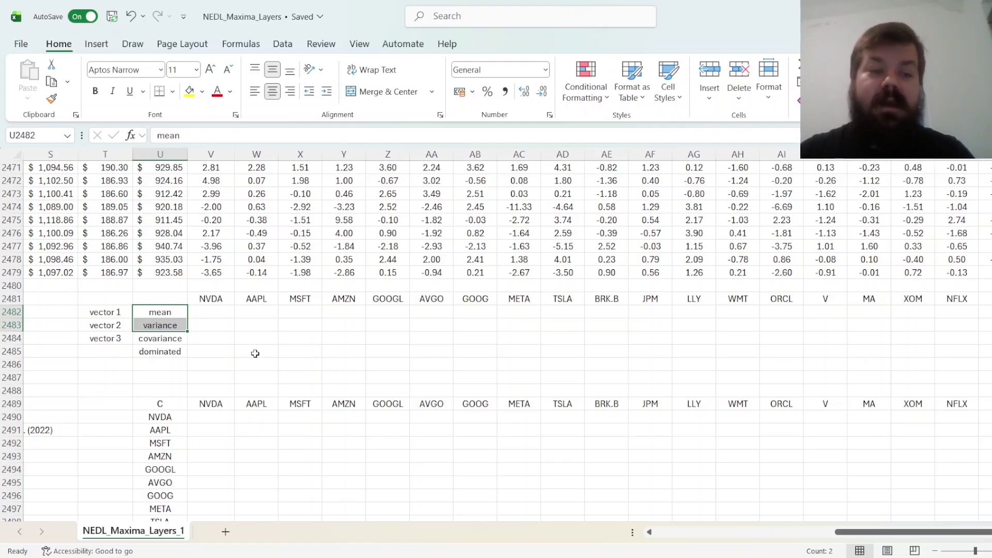
Put =AVERAGE(V3:V2479) in V2482 and copy the mean across row 2482 for every stock
left_click(210, 312)
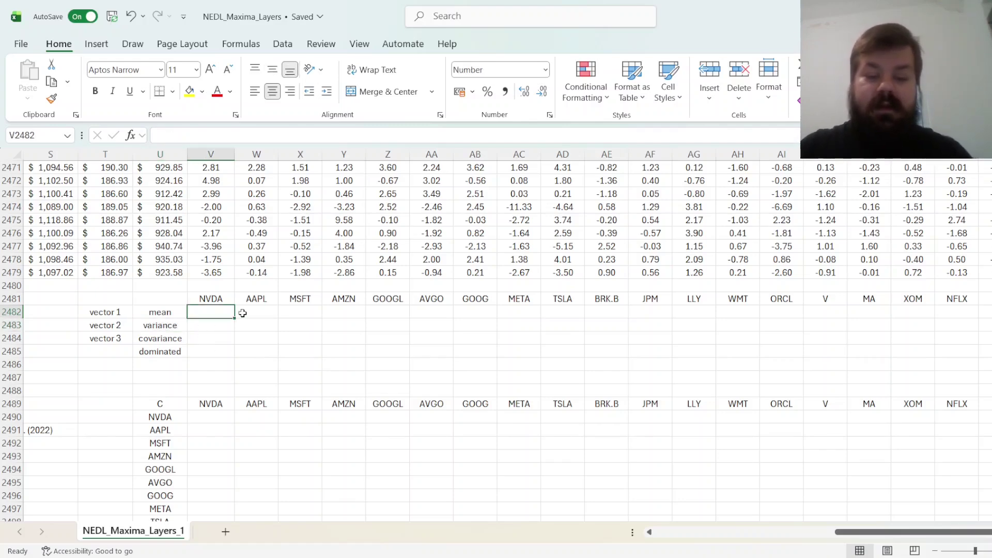
type("=AVERAGE(")
key("Up")
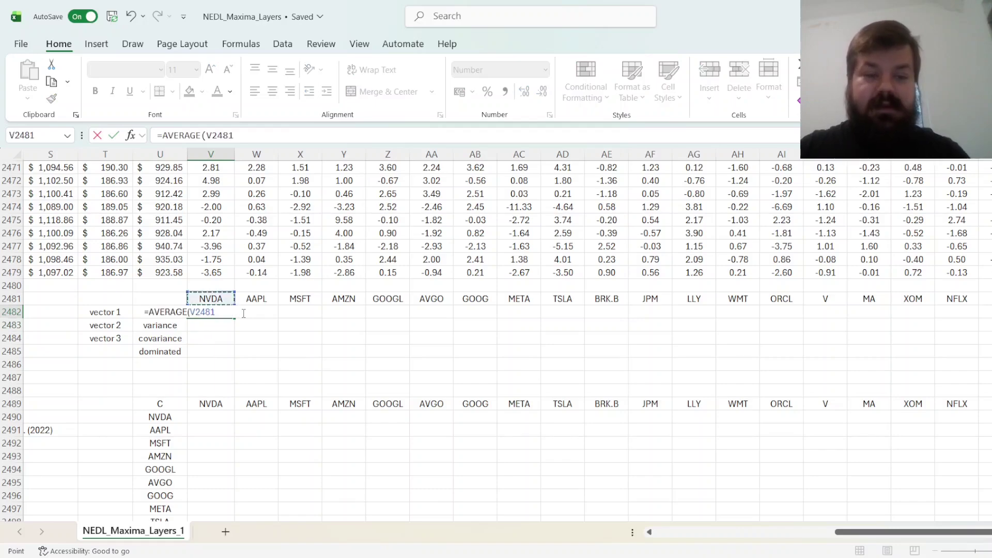
key("ctrl+Up")
key("ctrl+Up")
key("ctrl+shift+Down")
key("Return")
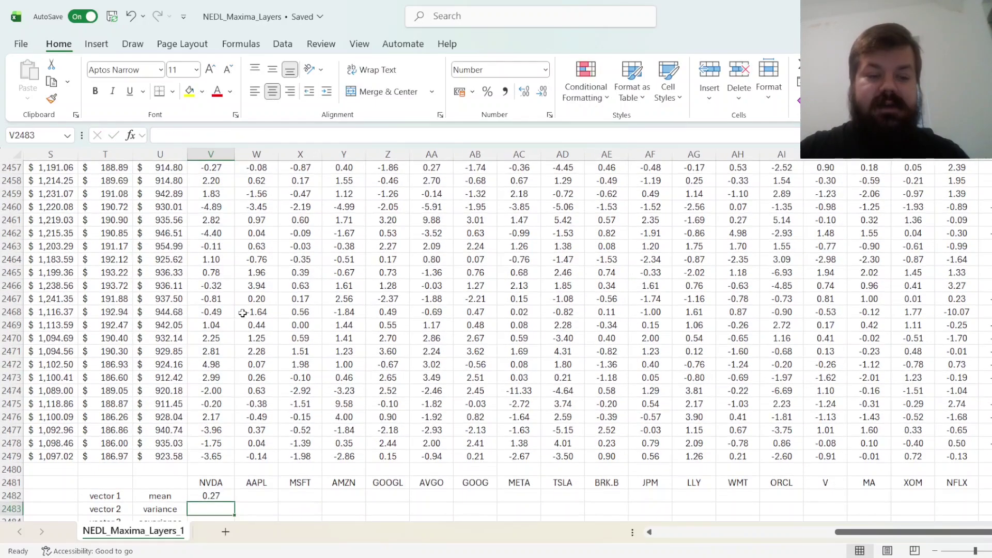
key("Up")
scroll(226, 319, "down", 5)
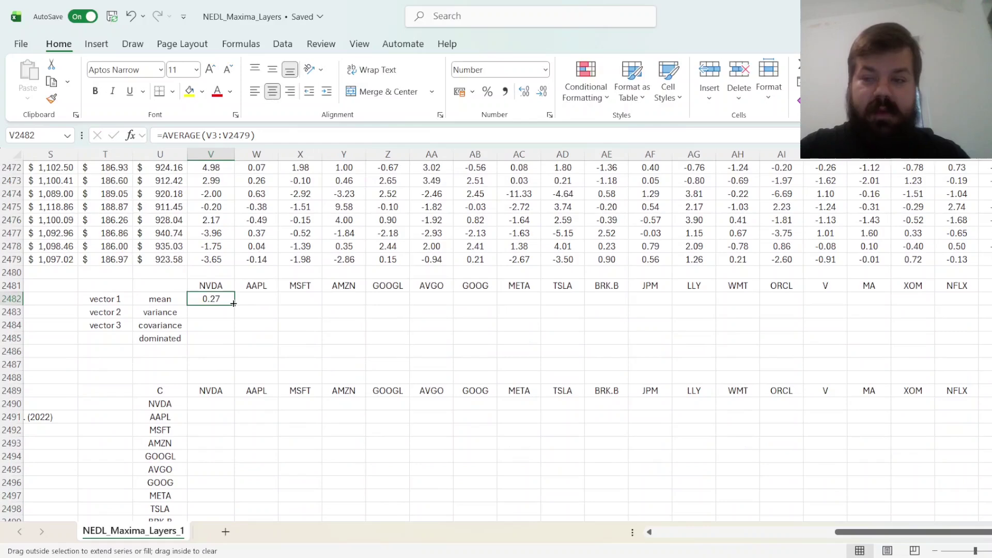
left_click_drag(235, 305, 987, 300)
left_click(406, 361)
scroll(277, 314, "left", 3)
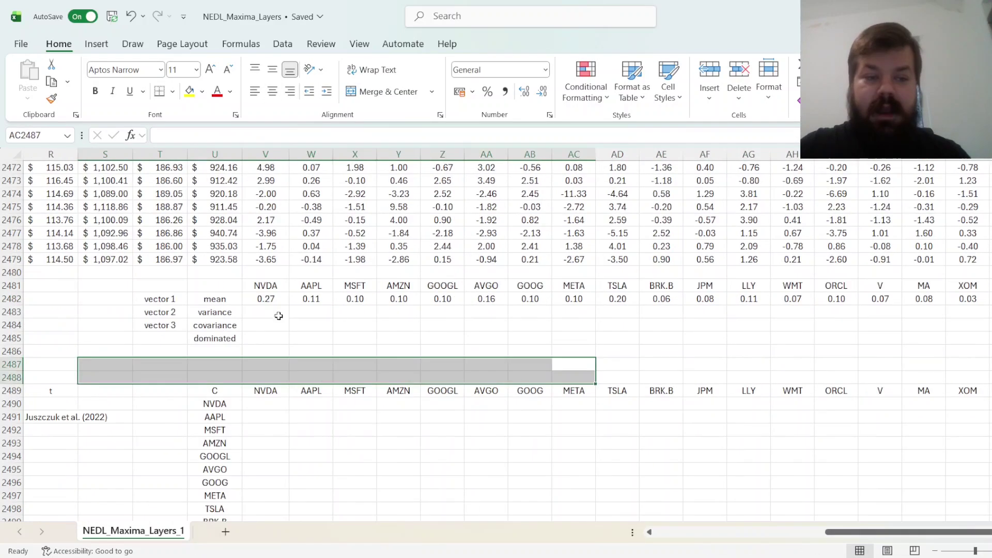
Put =VAR.S(V3:V2479) in V2483 and fill the variance across every stock column
left_click(250, 313)
type("=VAR.S(")
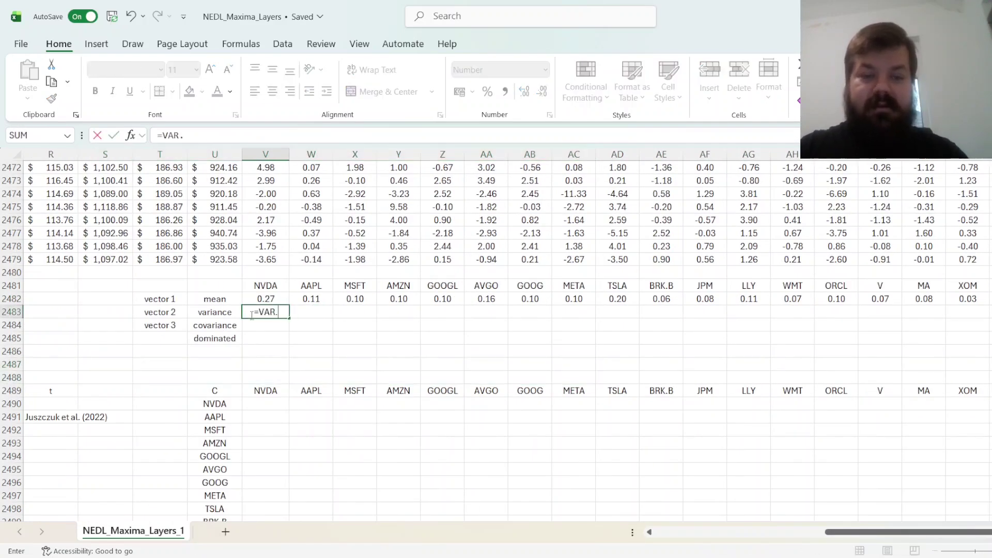
left_click(265, 258)
key("ctrl+shift+Up")
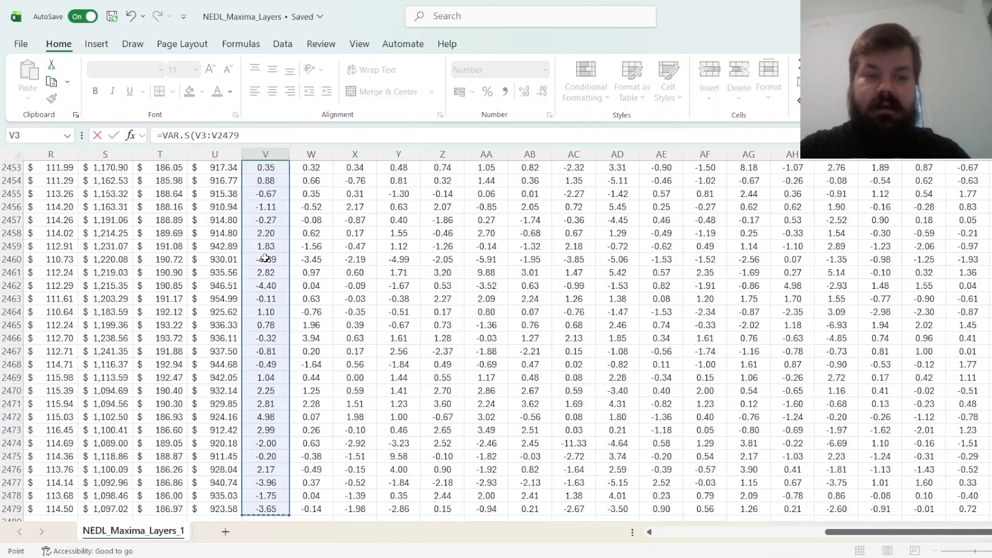
key("Return")
scroll(269, 310, "down", 3)
left_click_drag(290, 385, 971, 378)
scroll(274, 371, "left", 2)
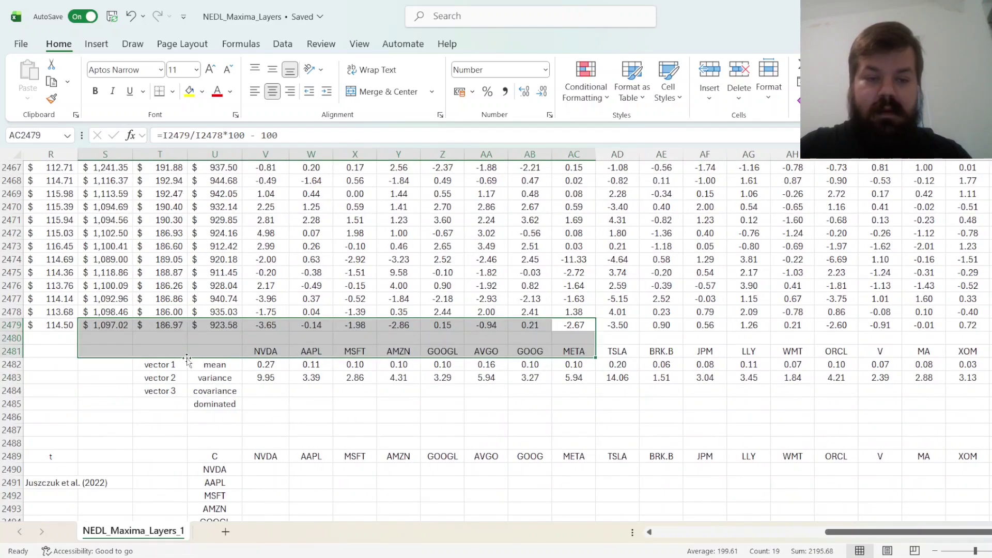
left_click(274, 373)
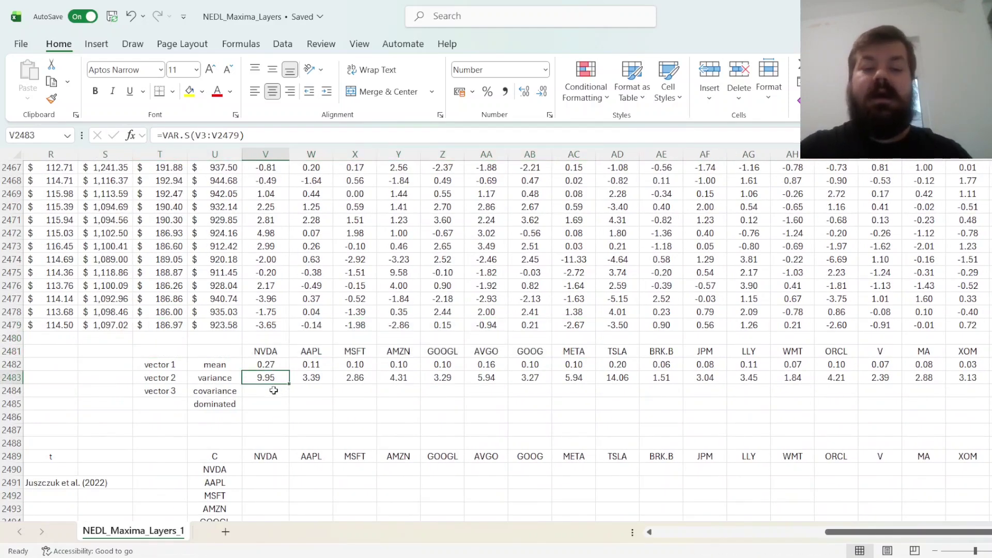
key("Up")
key("shift+Down")
key("ctrl+shift+Right")
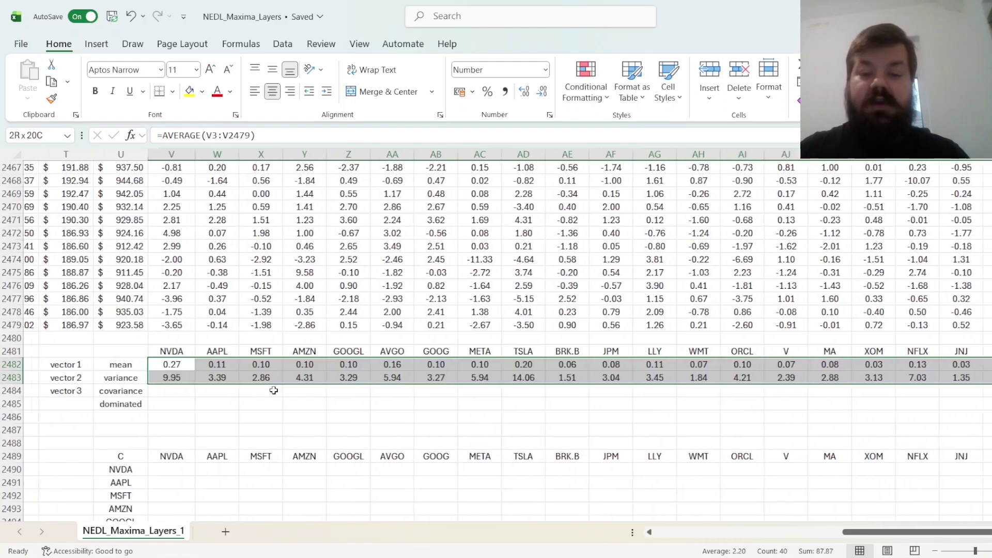
key("Left")
scroll(274, 390, "left", 2)
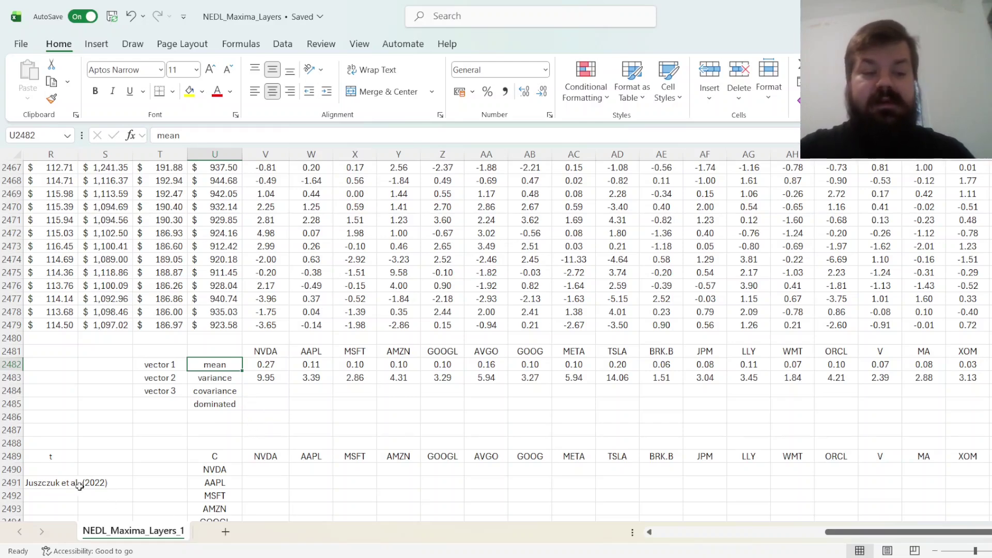
left_click(51, 483)
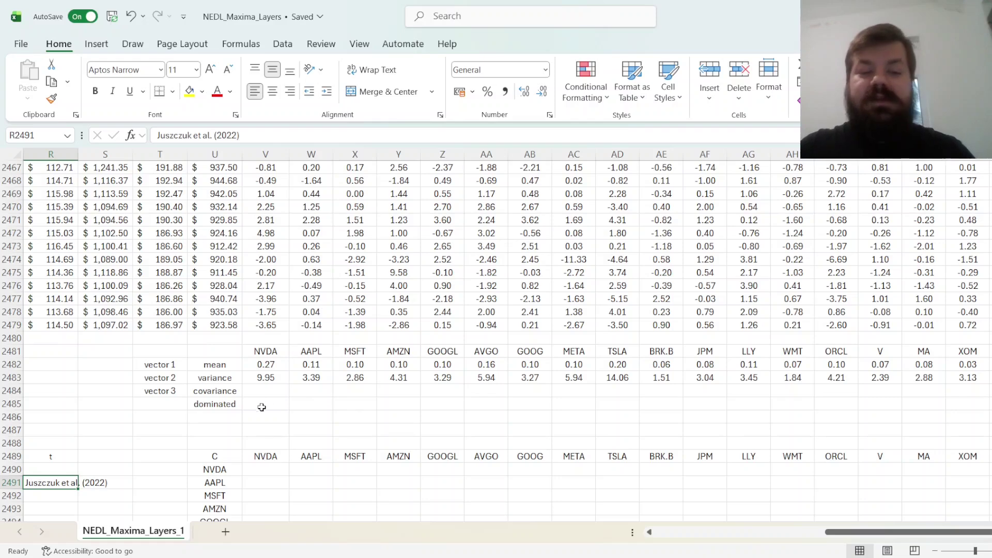
left_click(232, 392)
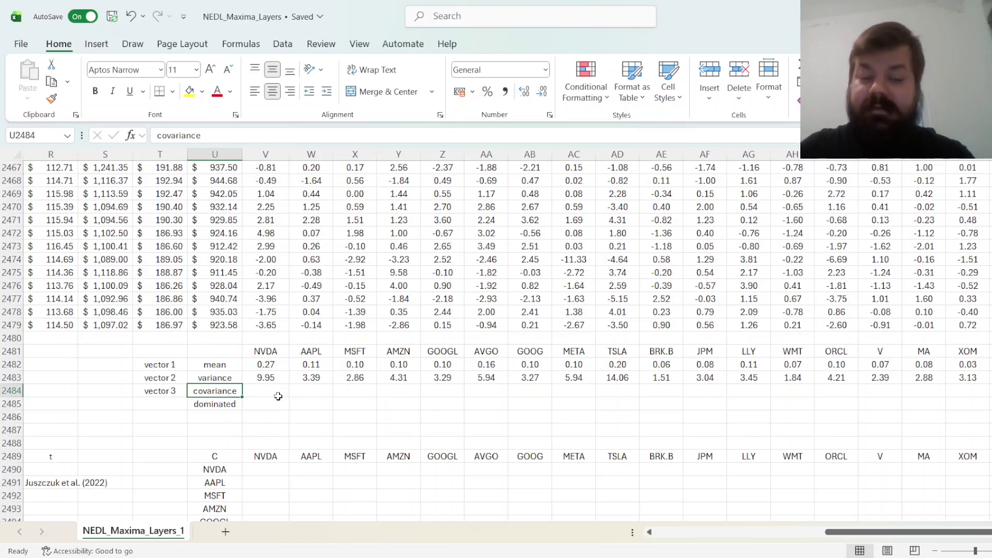
scroll(278, 396, "down", 2)
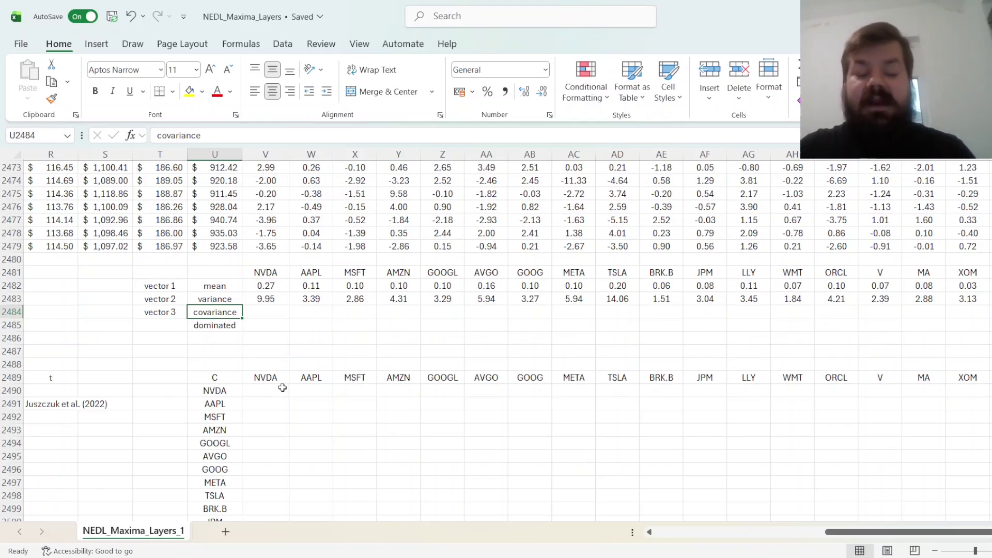
left_click(267, 391)
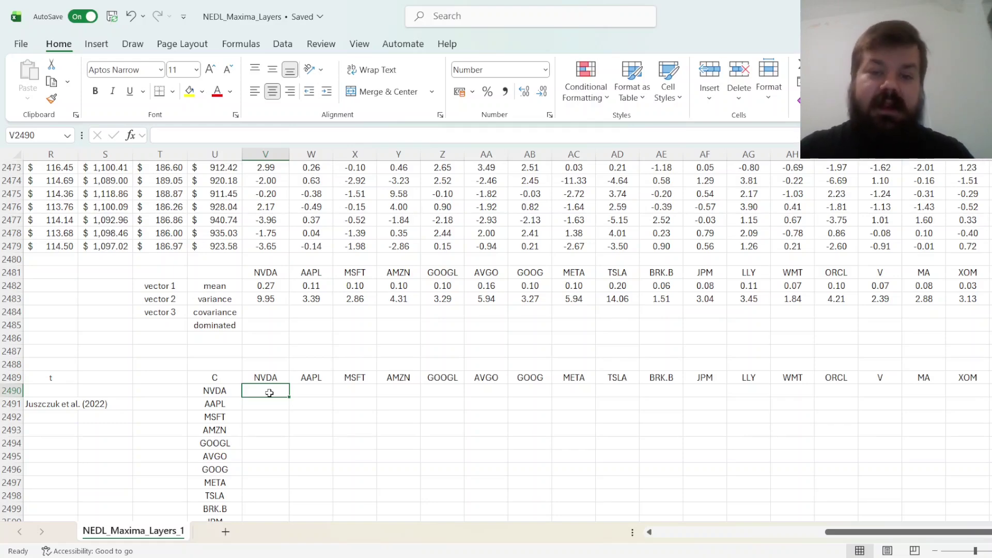
Begin the V2490 formula =MMULT(TRANSPOSE(V3:AO2479-V2482:AO2482), with the mean-centred returns
type("=")
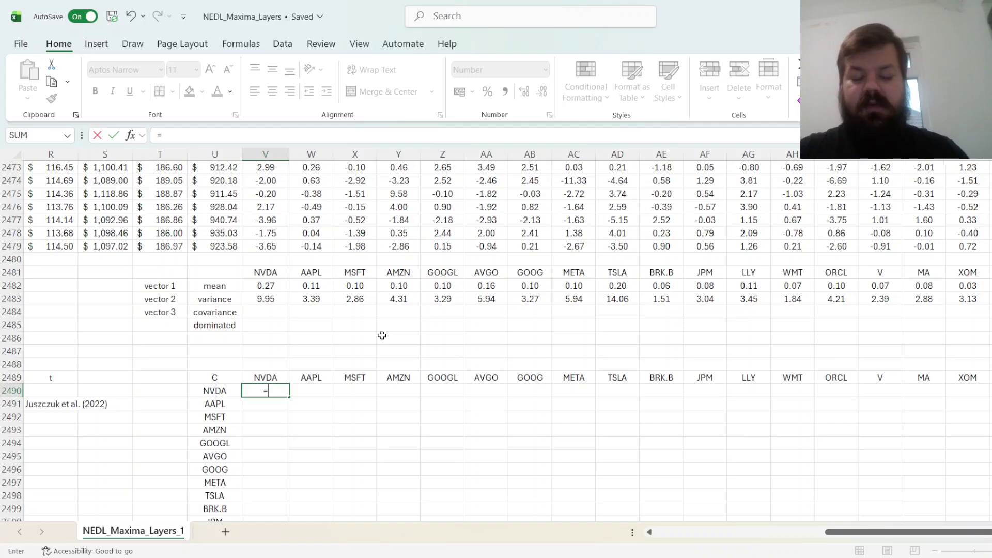
type("MMULT(")
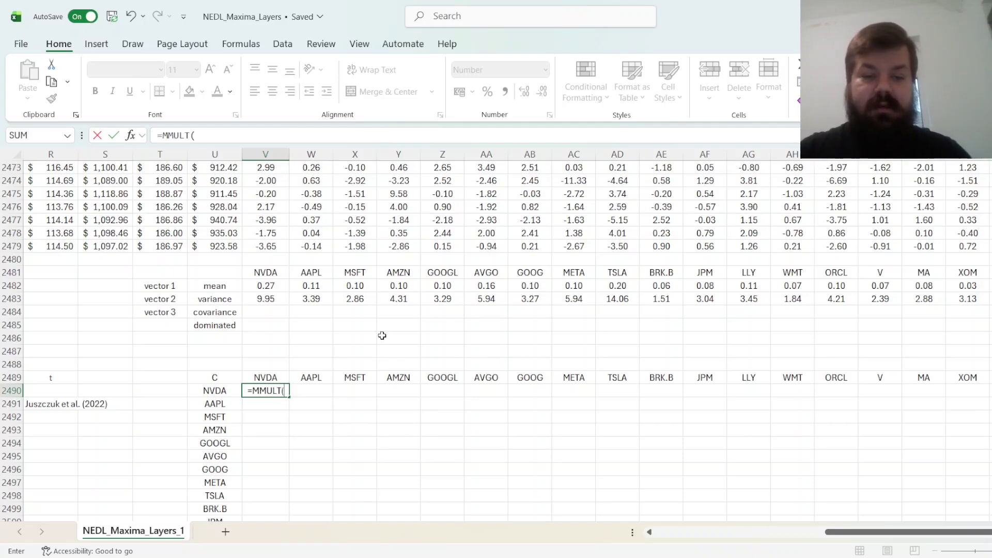
type("TRANSPOSE(")
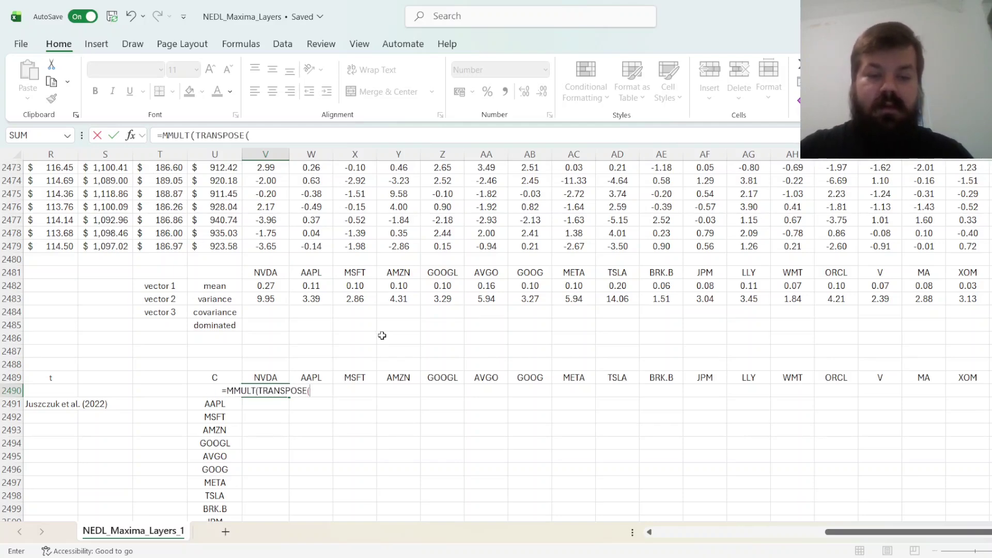
left_click(278, 234)
key("ctrl+Up")
key("ctrl+shift+Right")
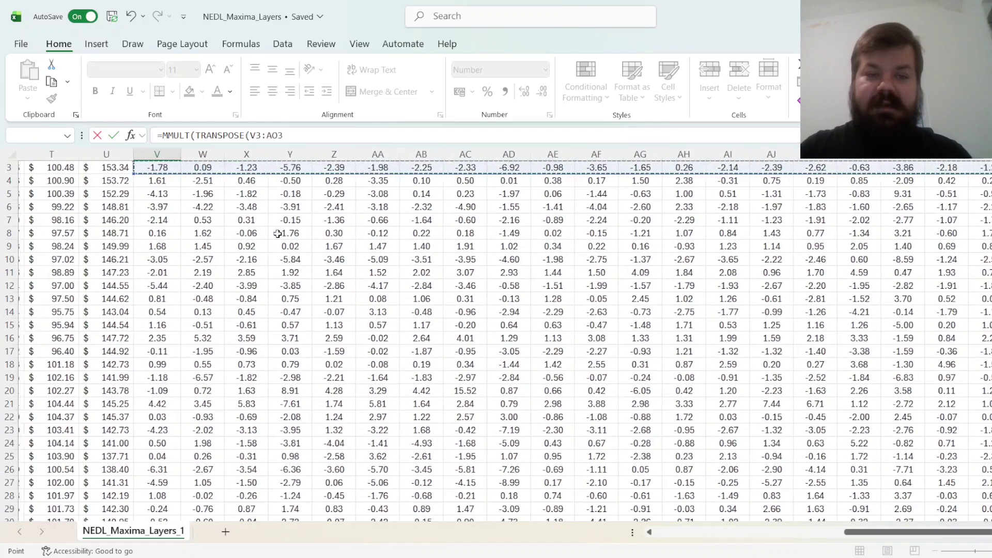
key("ctrl+shift+Down")
scroll(255, 273, "down", 5)
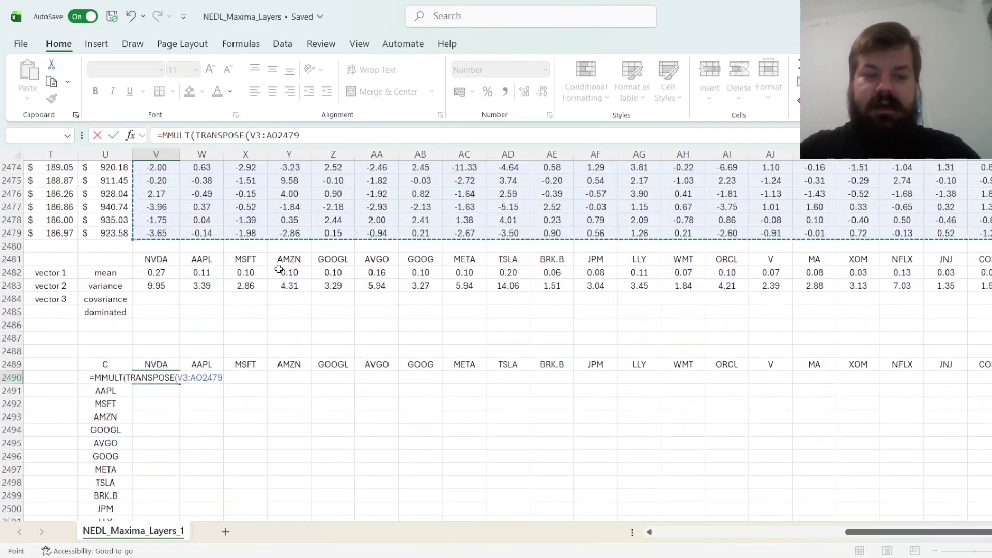
type("-")
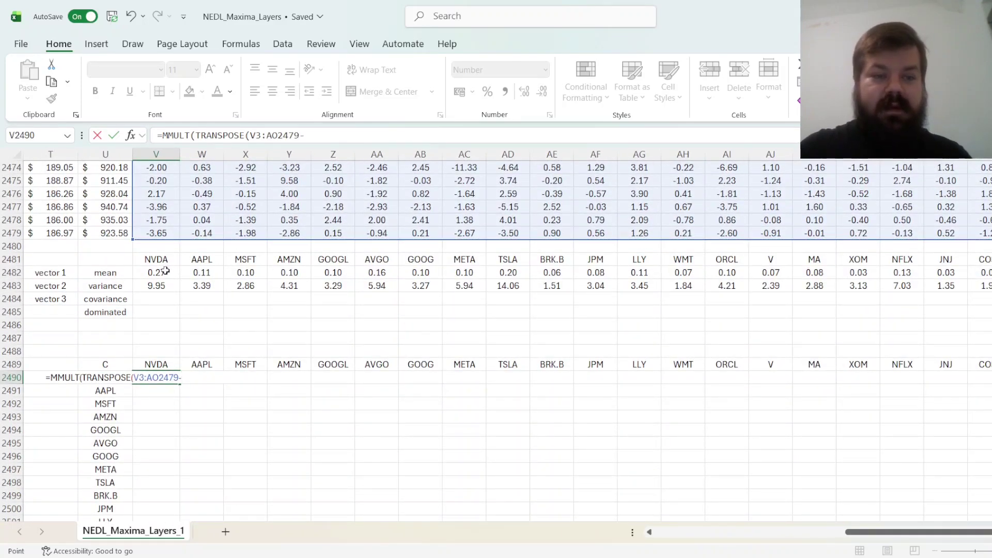
left_click(166, 270)
key("ctrl+shift+Right")
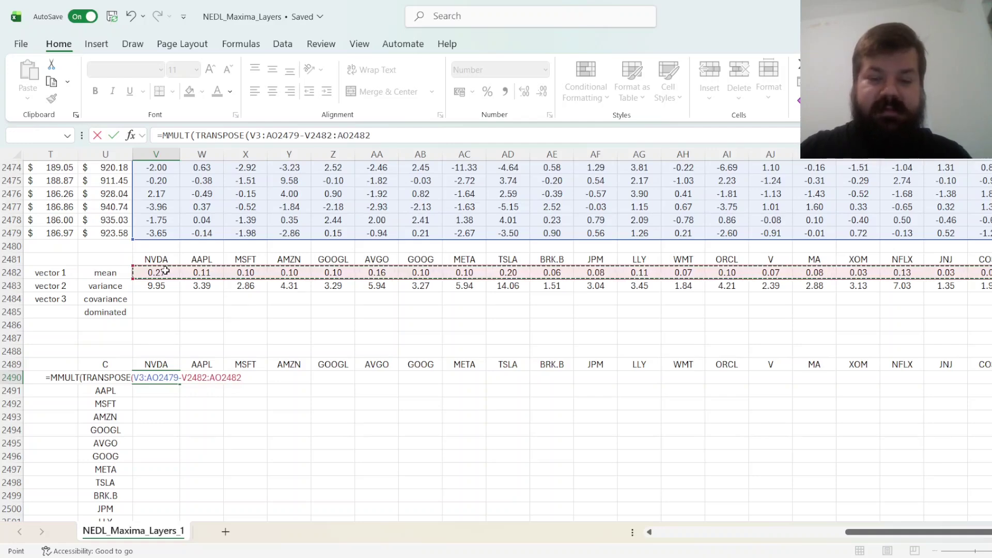
type("),")
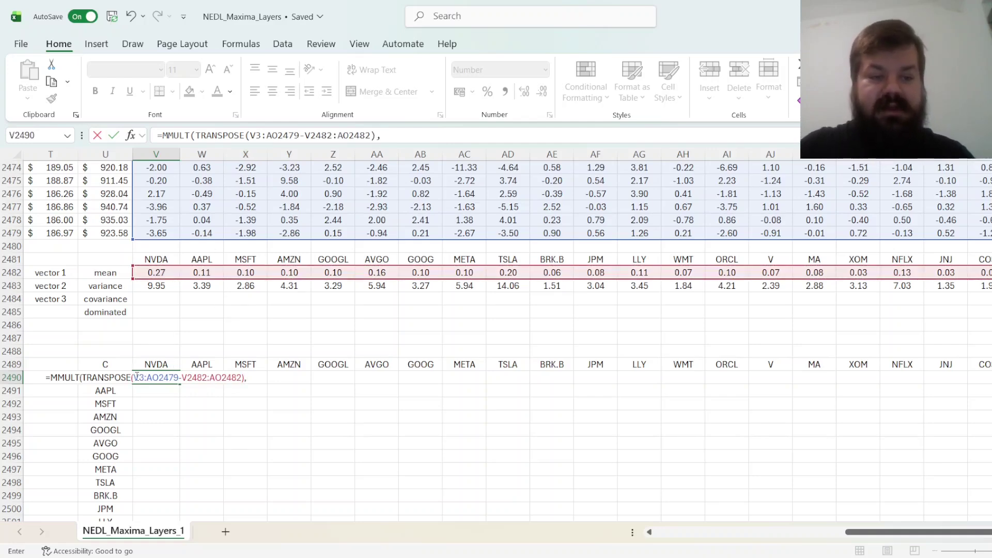
Reuse the centred-returns expression as MMULT's second argument so the C matrix spills
left_click_drag(135, 377, 240, 378)
key("ctrl+c")
left_click(251, 380)
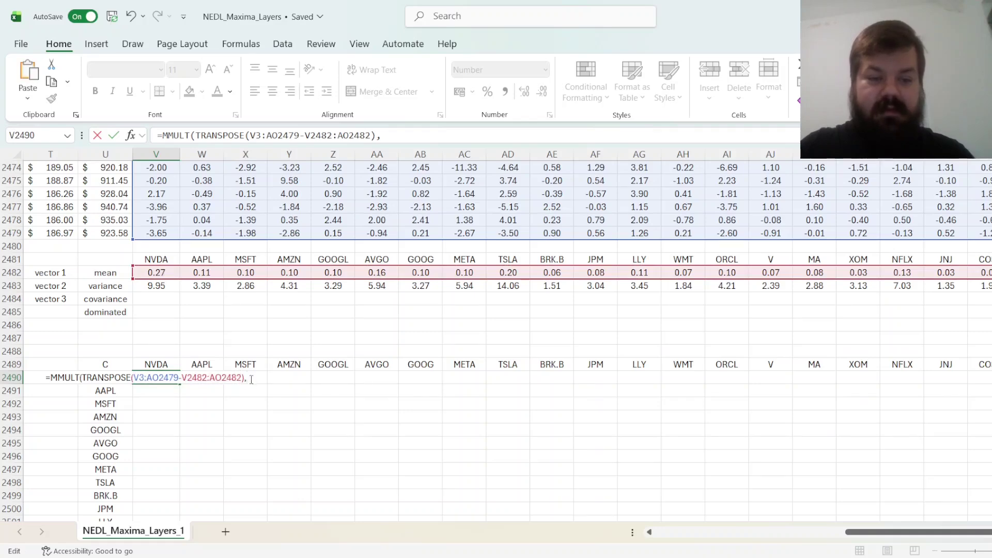
key("ctrl+v")
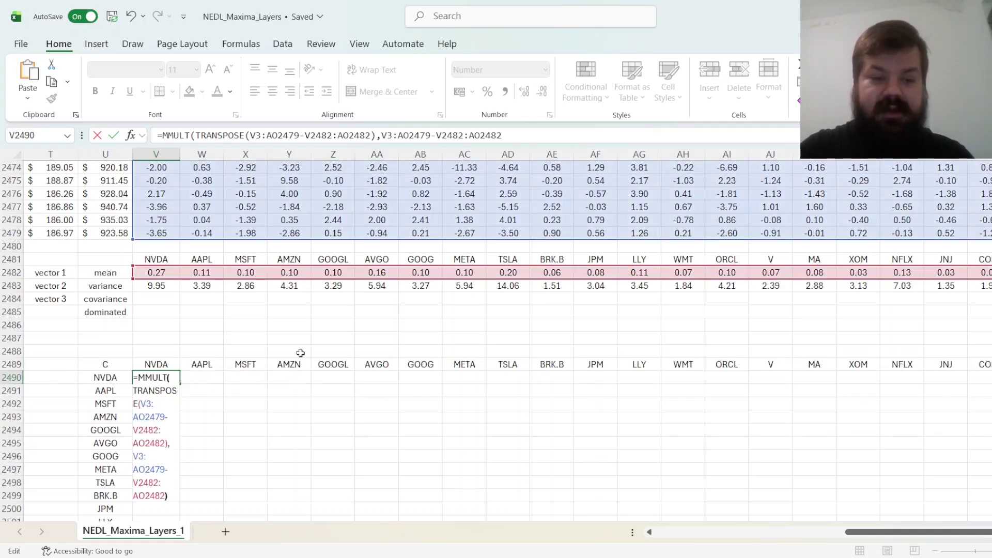
type(")")
key("ctrl+Return")
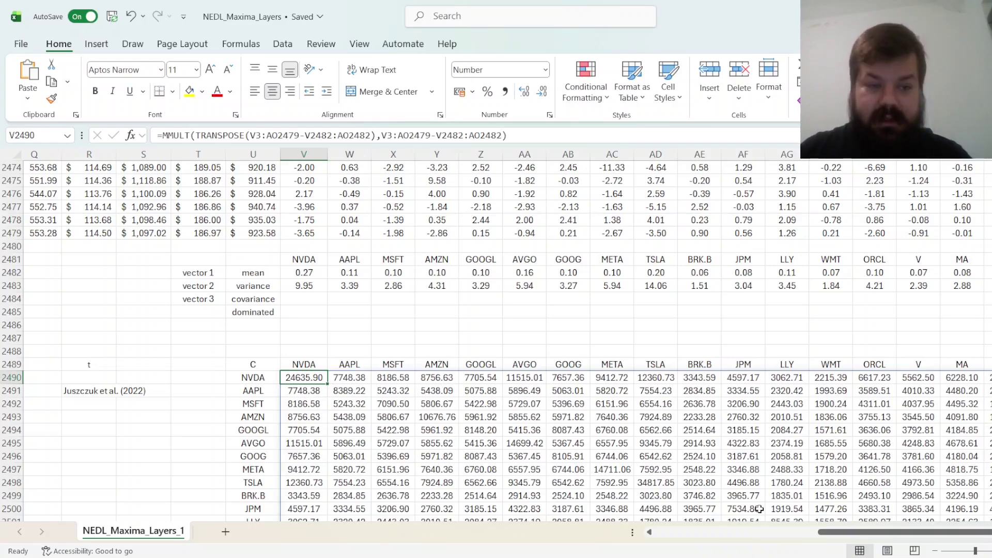
Enter =COUNT(V3:V2479) in S2489 beside t, giving 2477 observations
key("Left")
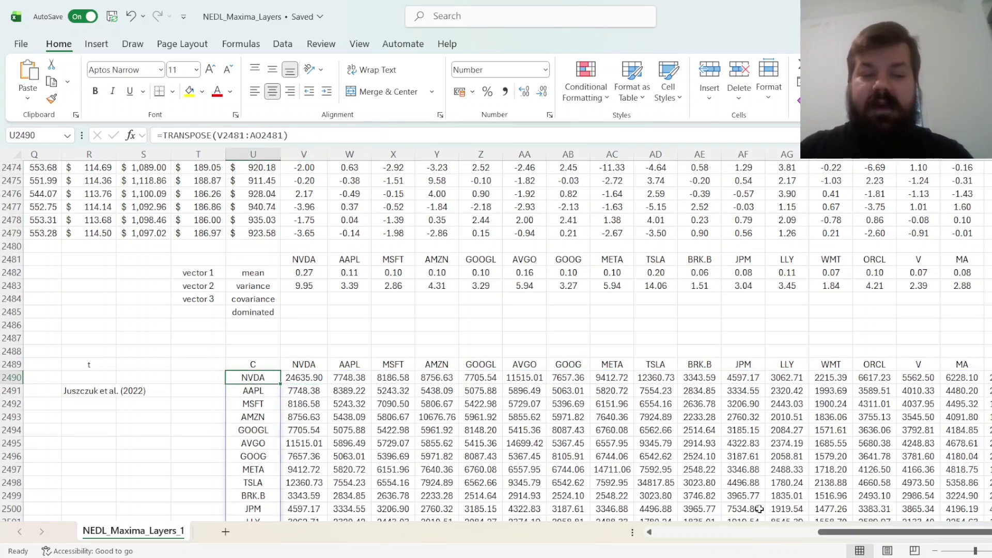
key("Left")
key("Left")
key("Right")
key("Right")
key("Right")
key("Left")
key("Left")
key("Left")
key("Up")
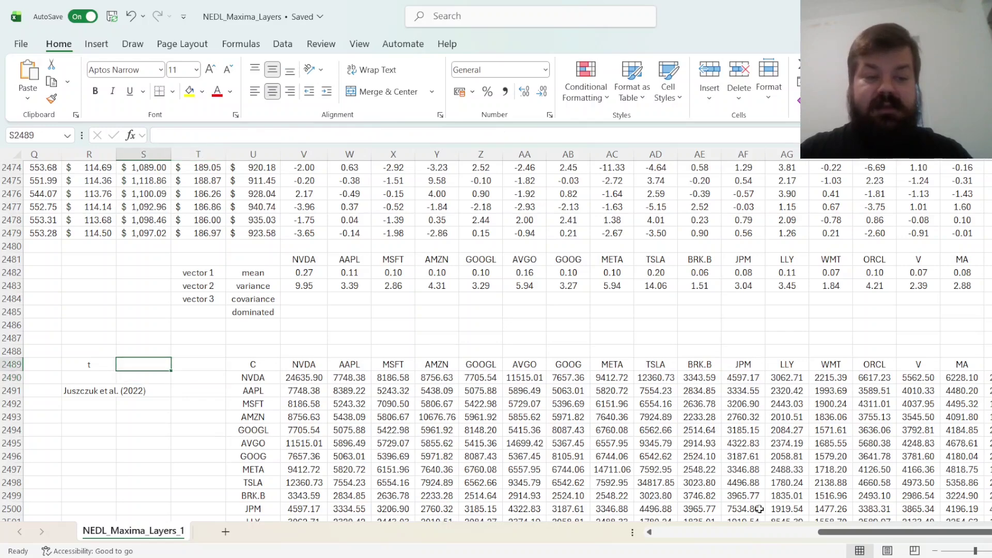
key("Left")
key("Right")
key("Left")
key("Right")
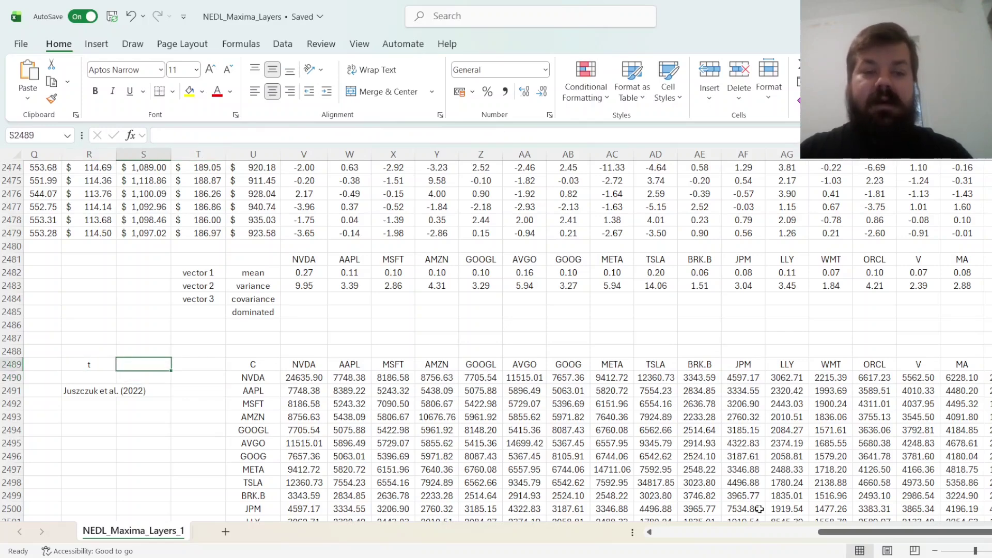
type("=COUNT(")
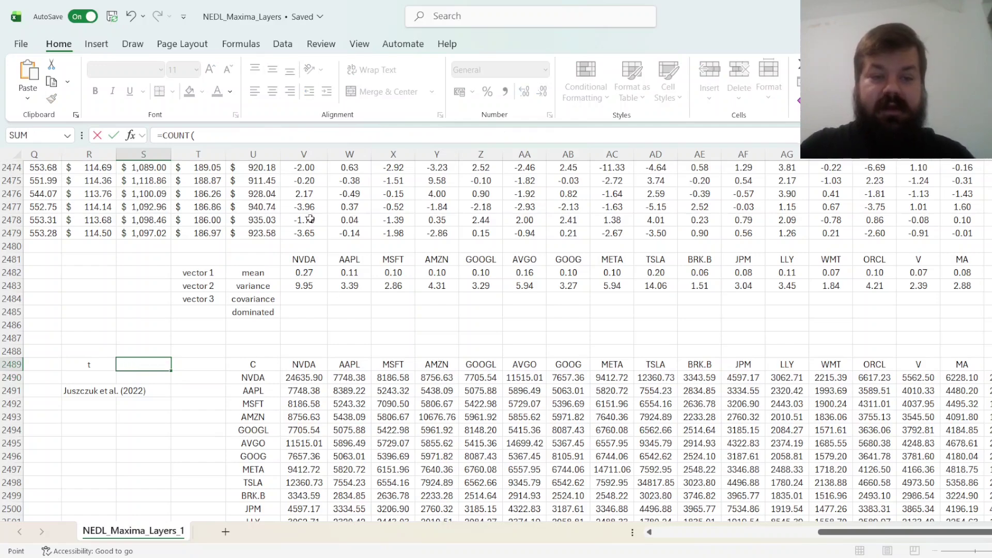
left_click(310, 218)
key("ctrl+Up")
key("ctrl+Up")
key("Down")
key("Down")
key("ctrl+shift+Down")
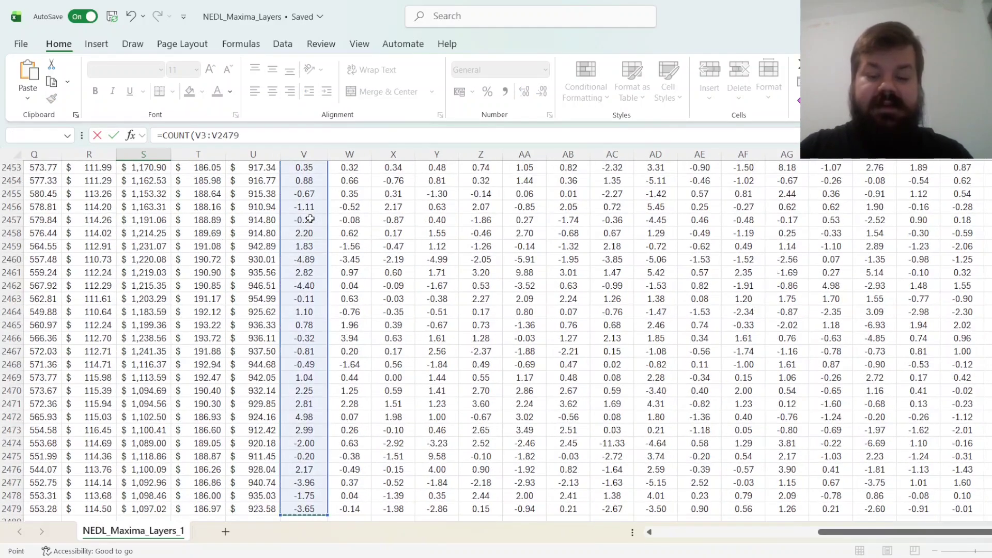
key("Return")
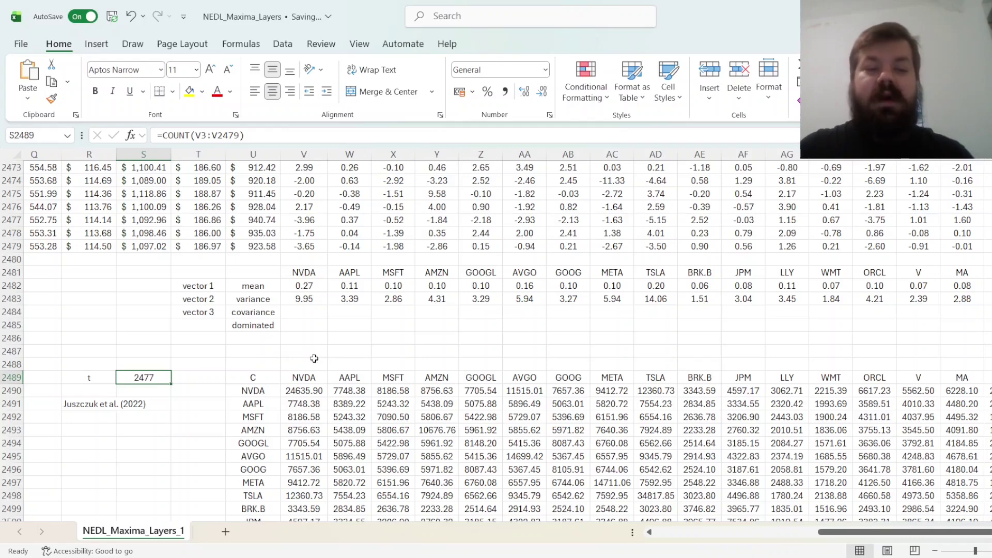
Append /(S2489-1) to the V2490 matrix formula and review the resulting covariance matrix
left_click(293, 392)
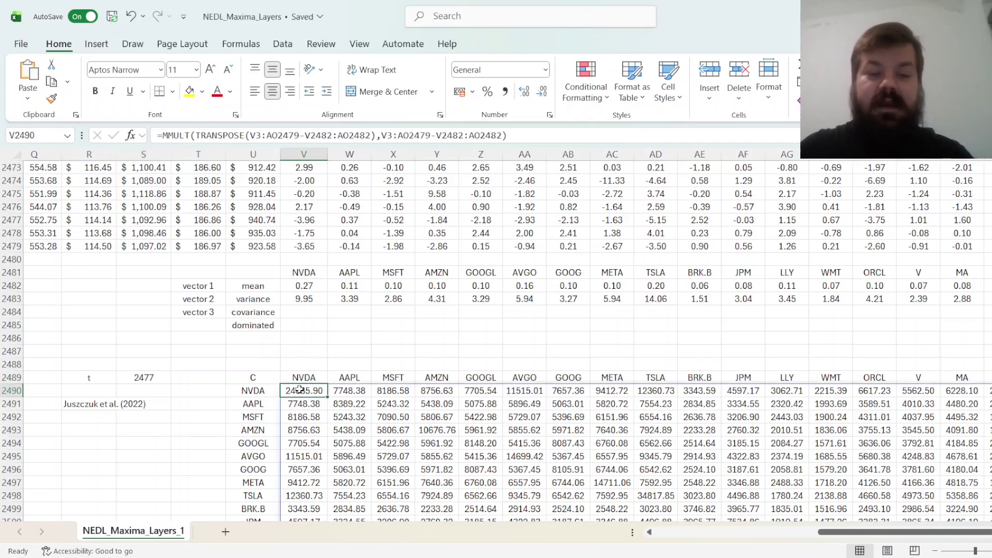
left_click(520, 132)
type("/(")
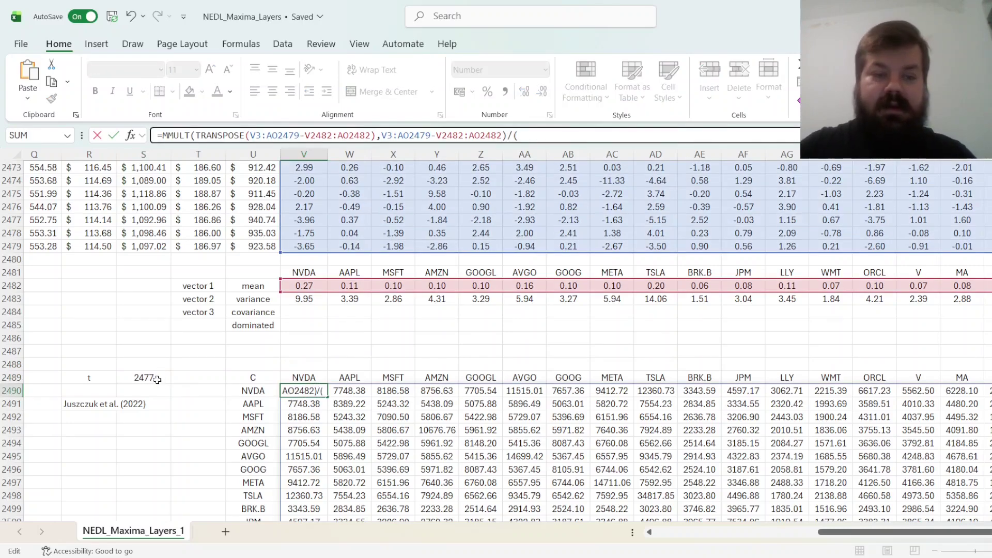
left_click(157, 380)
type("-1)")
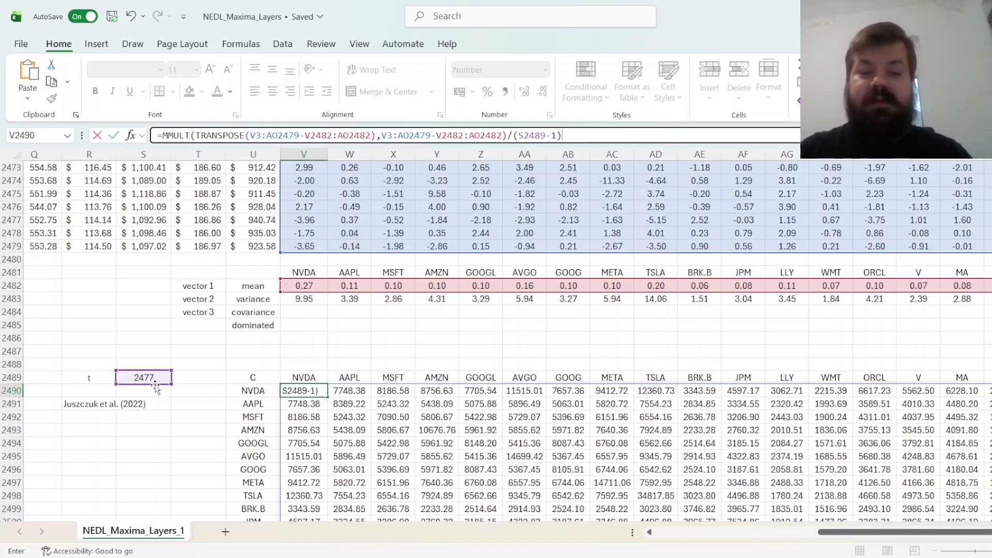
key("ctrl+Return")
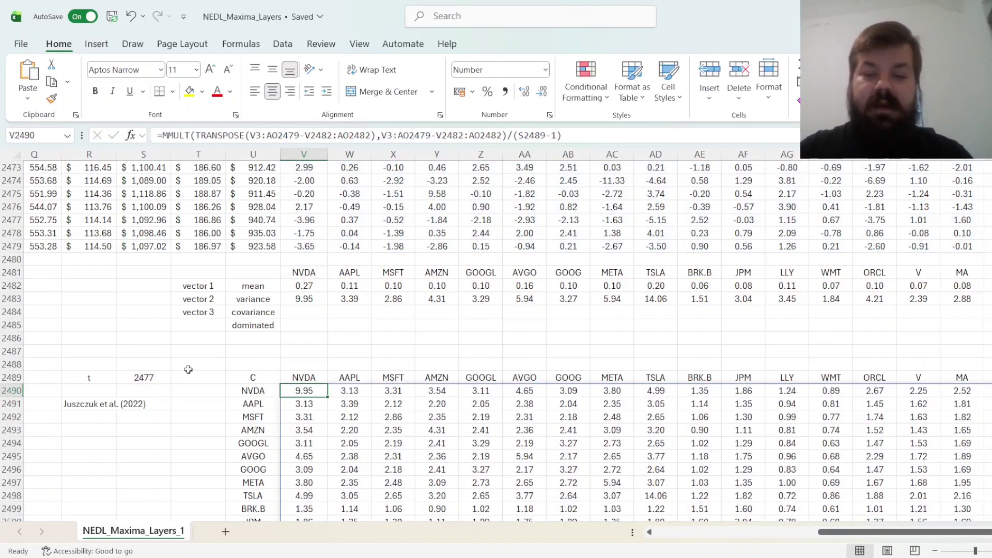
scroll(242, 344, "down", 1)
scroll(305, 427, "down", 2)
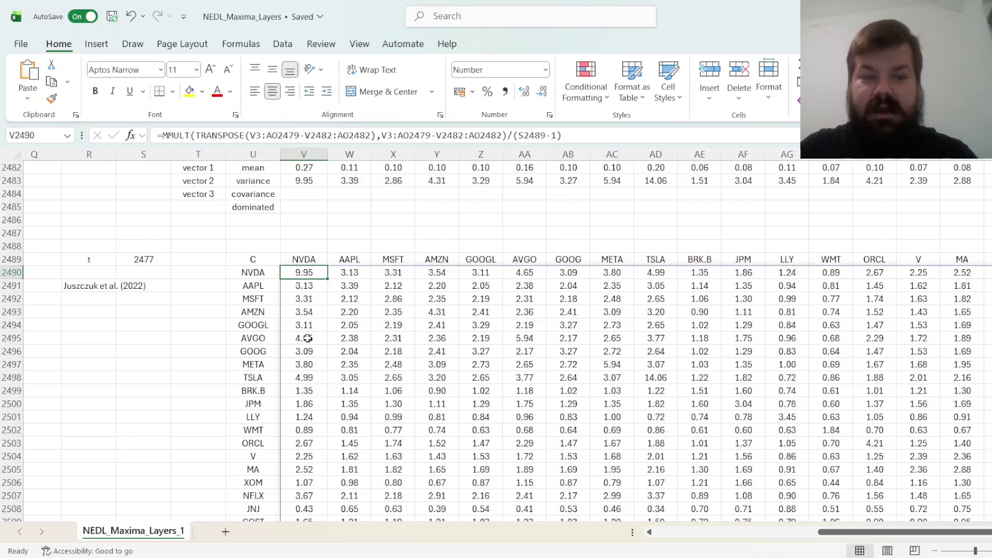
Enter =SUM(V2490:V2509) in V2484 so NVDA's covariance reads 59.16
left_click(293, 193)
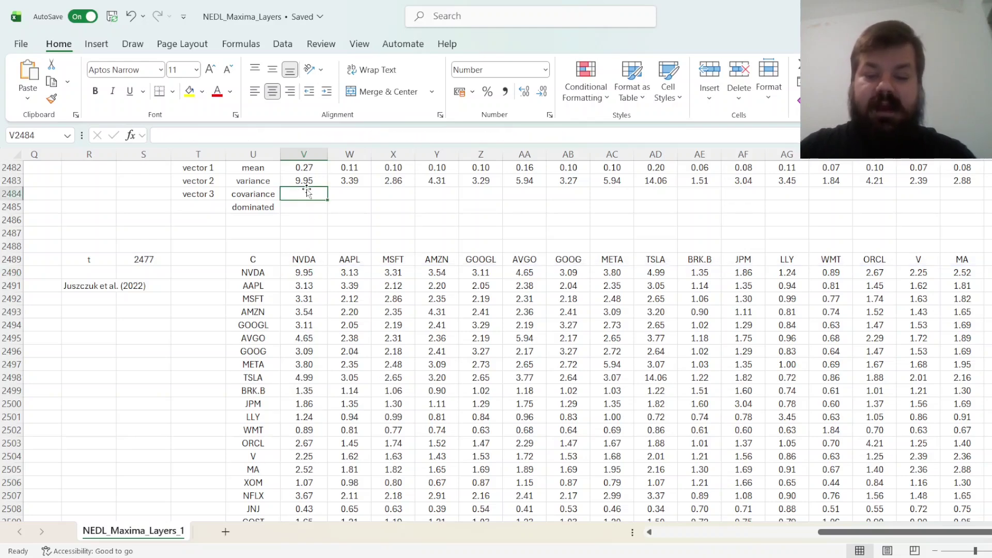
type("=SUM(")
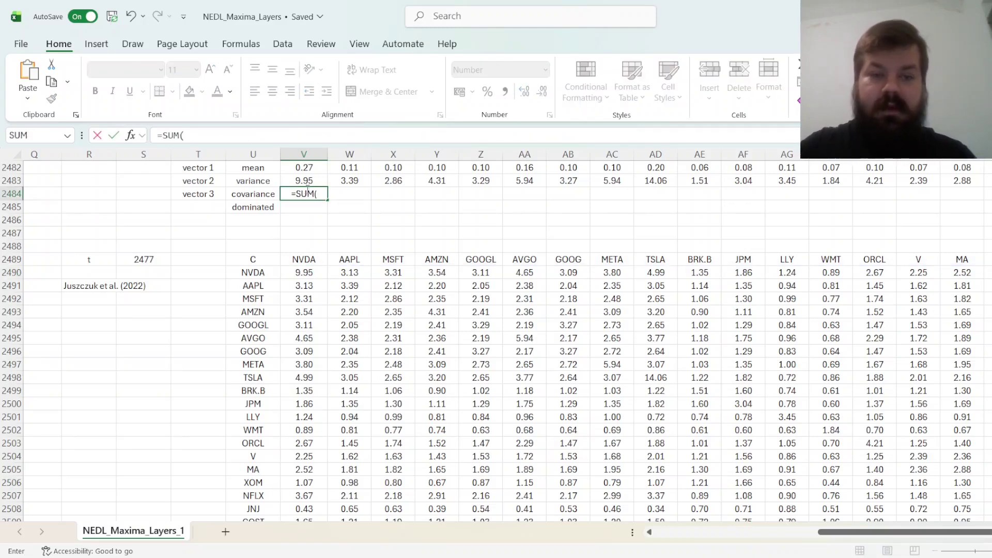
left_click(299, 267)
key("ctrl+shift+Down")
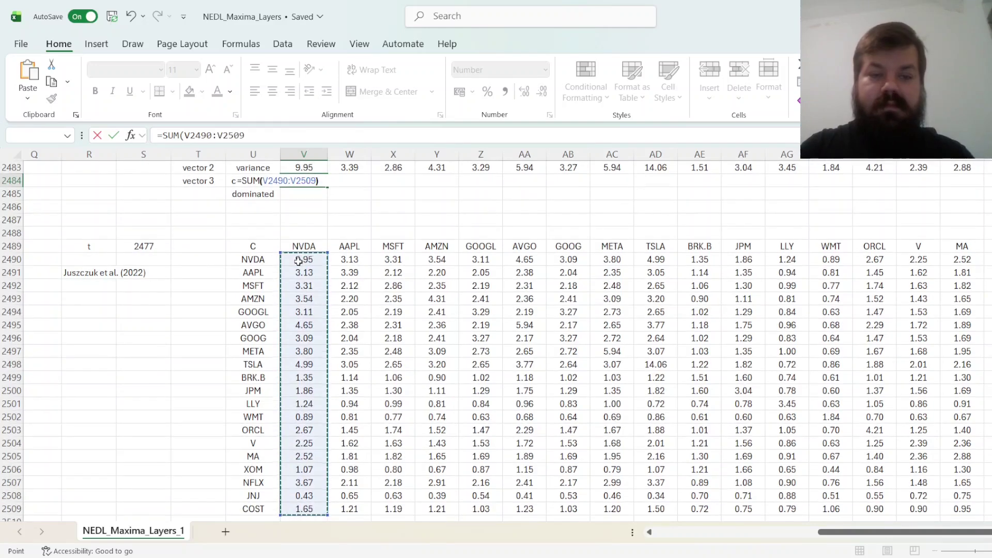
type(")")
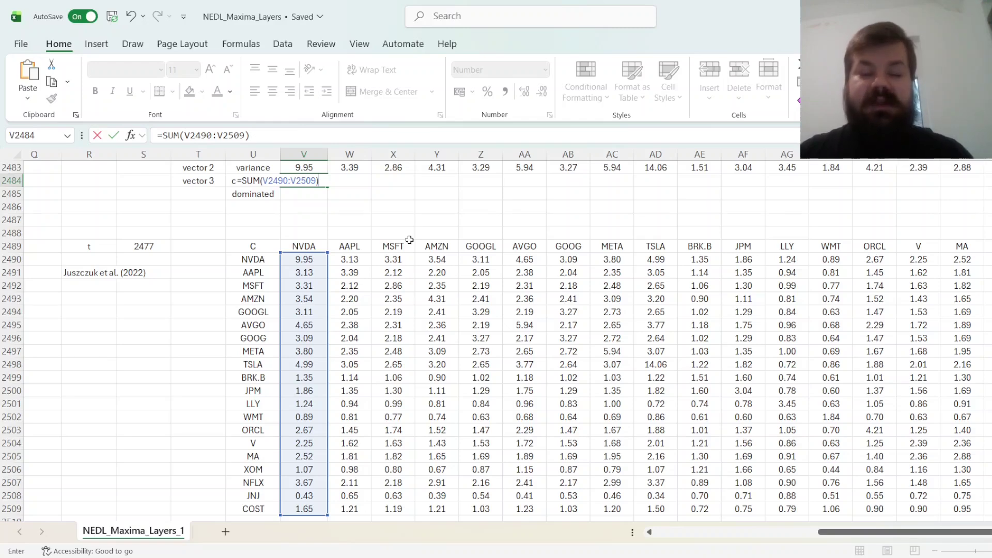
key("Return")
key("Up")
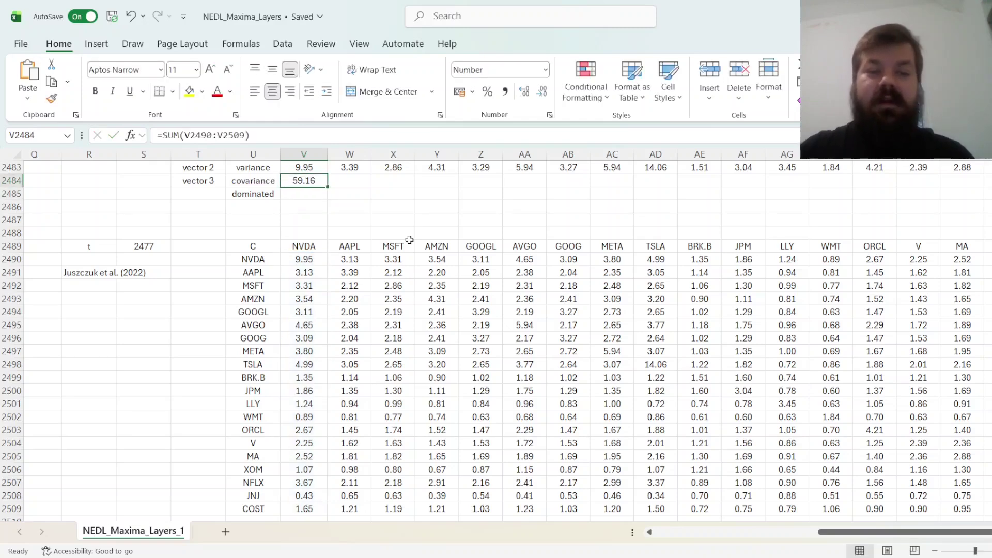
scroll(410, 240, "up", 2)
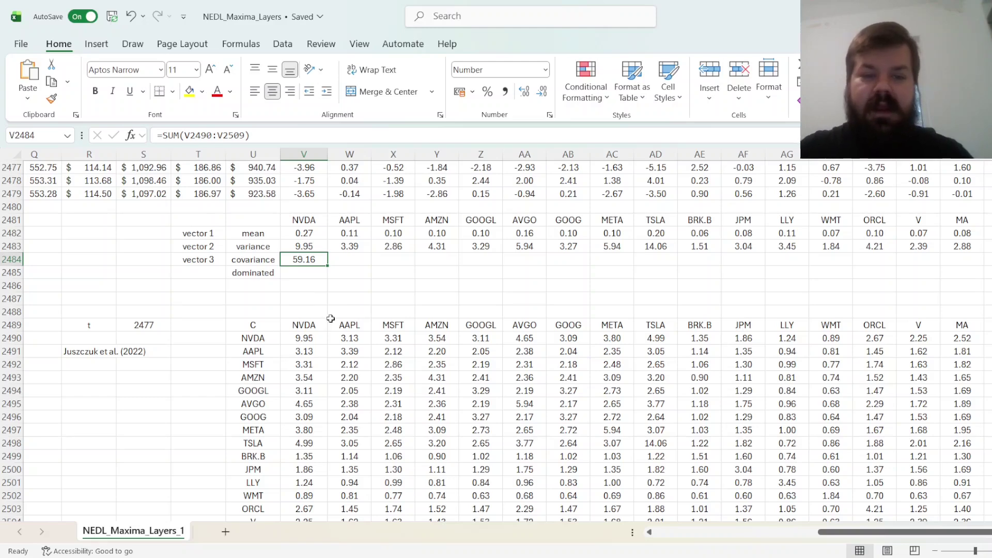
Compare the NVDA, AAPL and MSFT variances with their covariance-matrix diagonal values
left_click(301, 338)
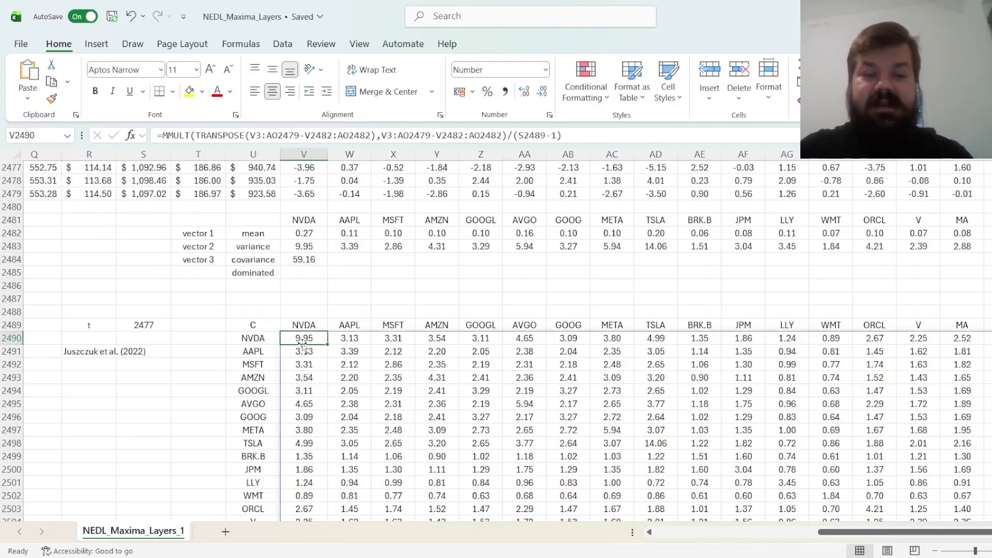
left_click(308, 248, "ctrl")
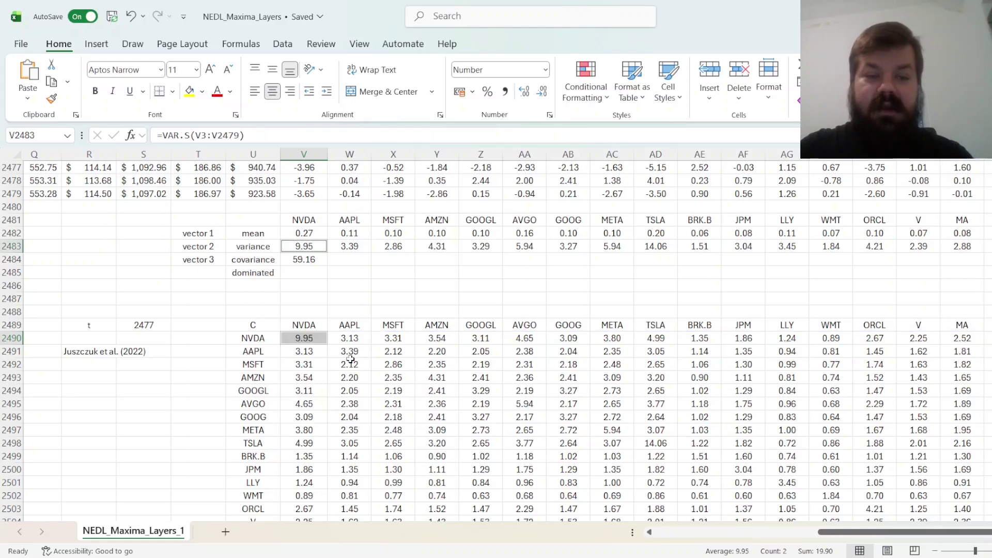
left_click(348, 354, "ctrl")
left_click(350, 246, "ctrl")
left_click(390, 362, "ctrl")
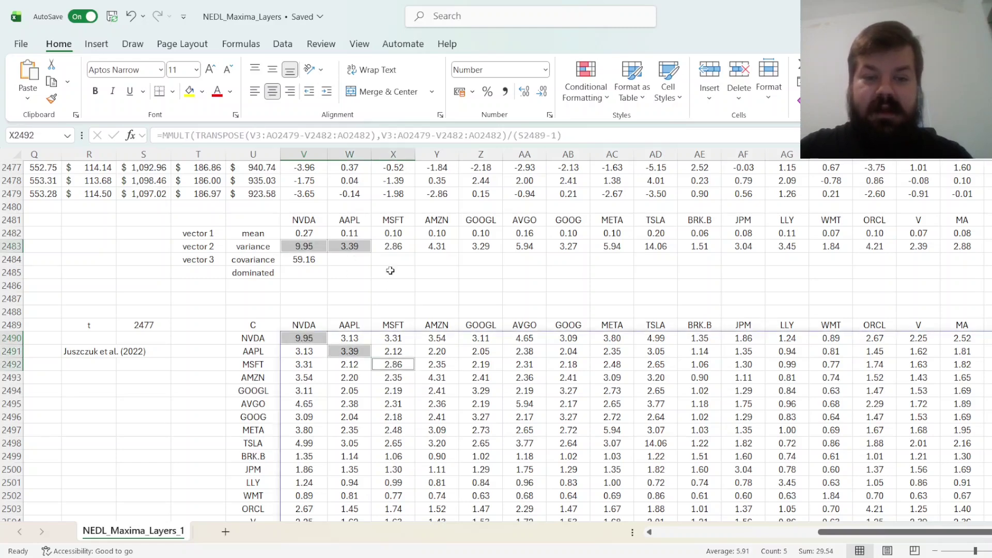
left_click(392, 247, "ctrl")
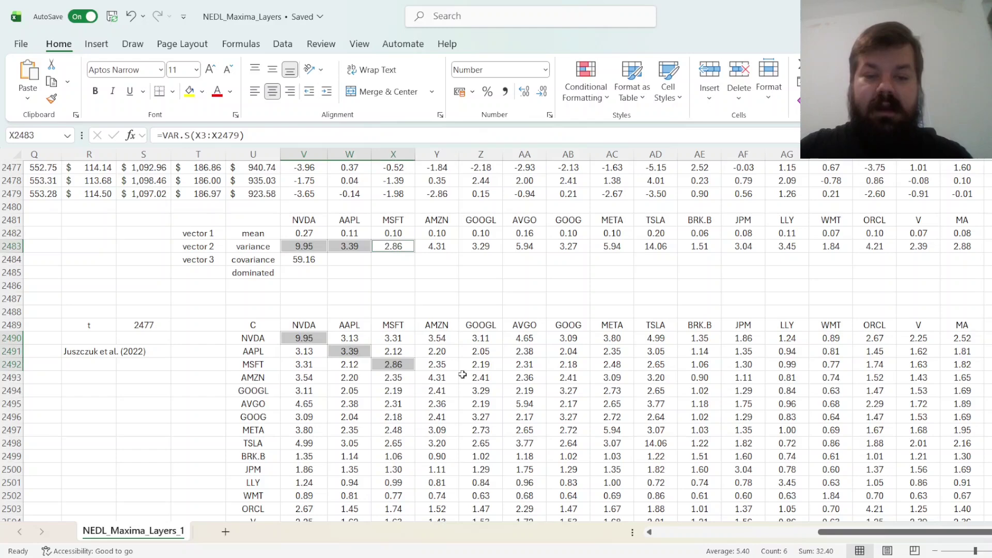
Change V2484 to =SUM(V2490:V2509)-V2483 and fill it right to COST
left_click(306, 259)
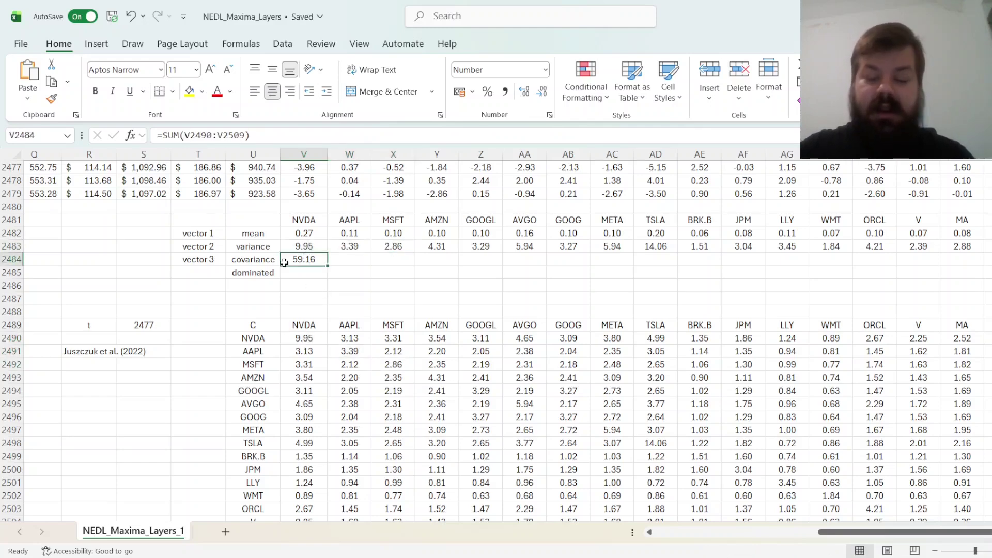
left_click(274, 135)
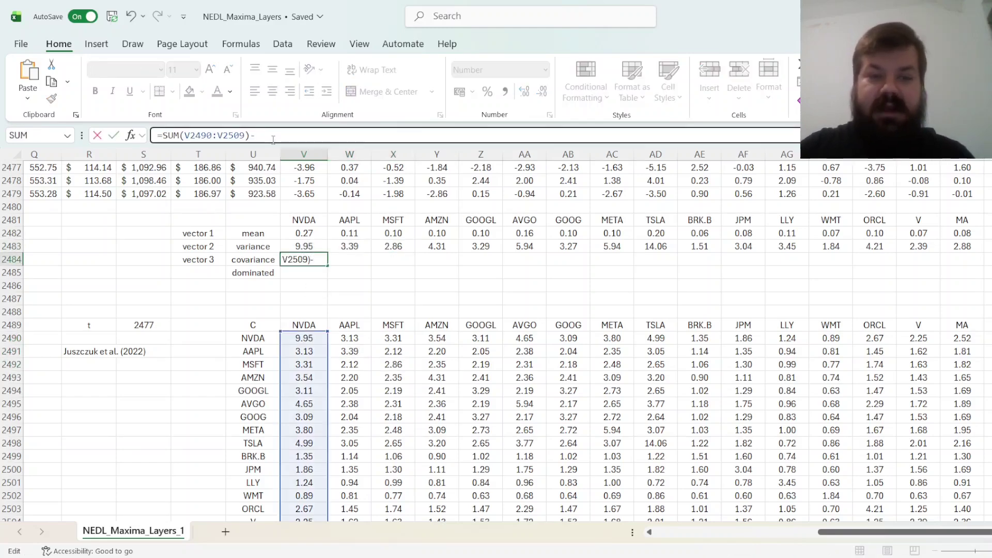
type("-")
left_click(322, 246)
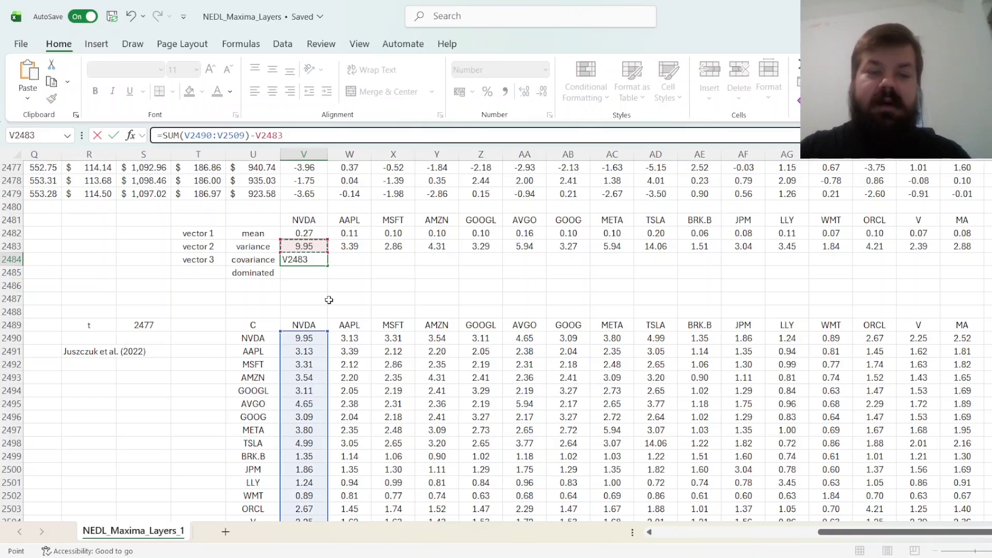
key("ctrl+Return")
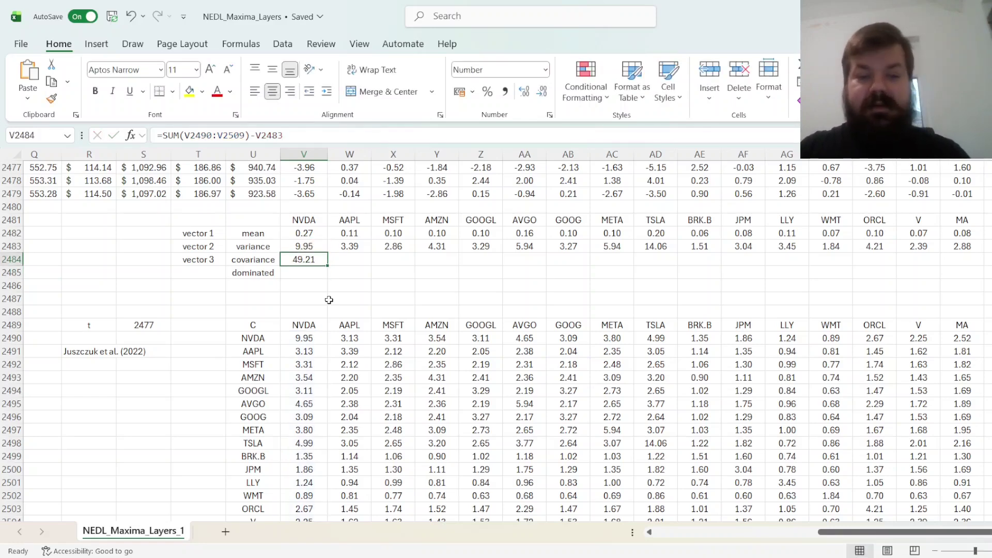
key("Up")
key("Down")
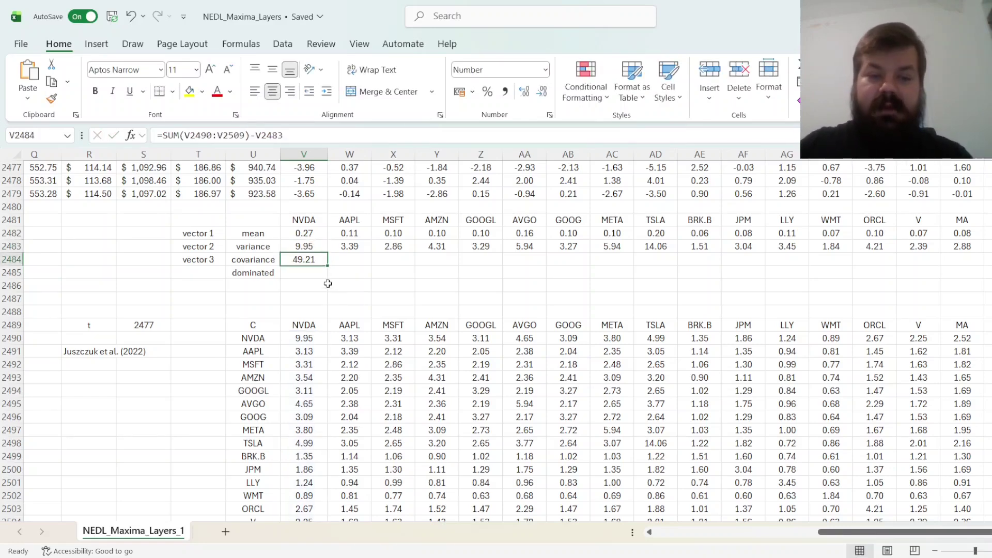
left_click_drag(327, 266, 957, 263)
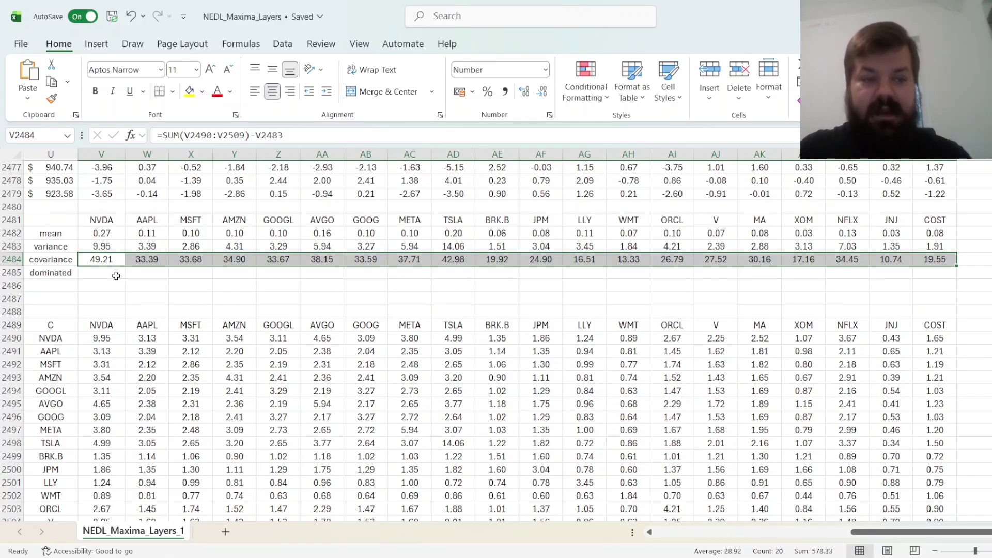
scroll(92, 273, "left", 3)
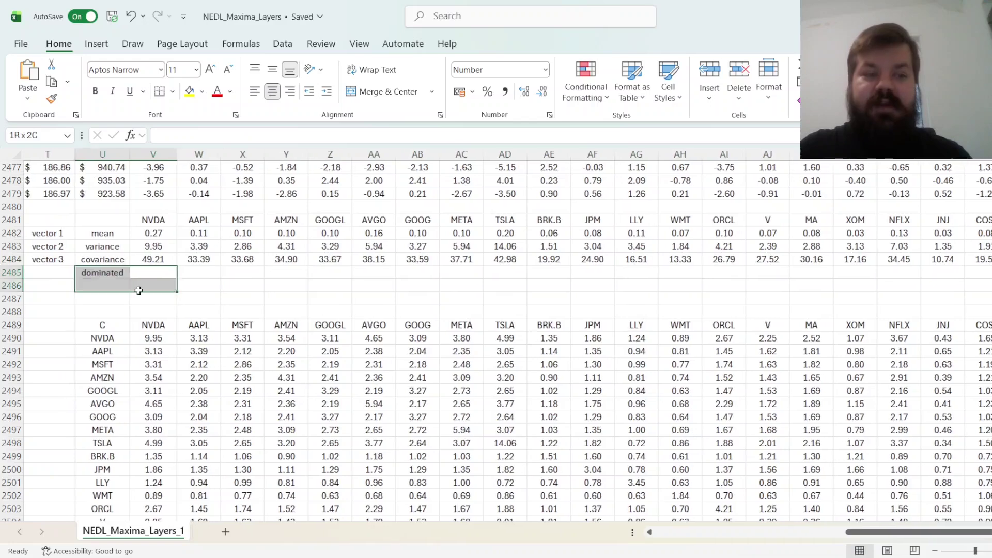
left_click_drag(145, 270, 197, 276)
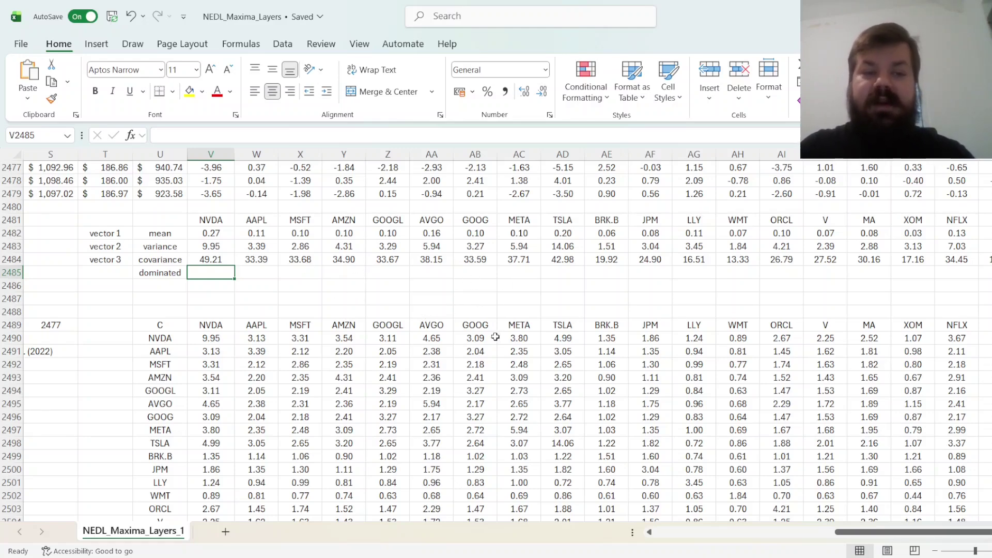
left_click_drag(214, 231, 212, 259)
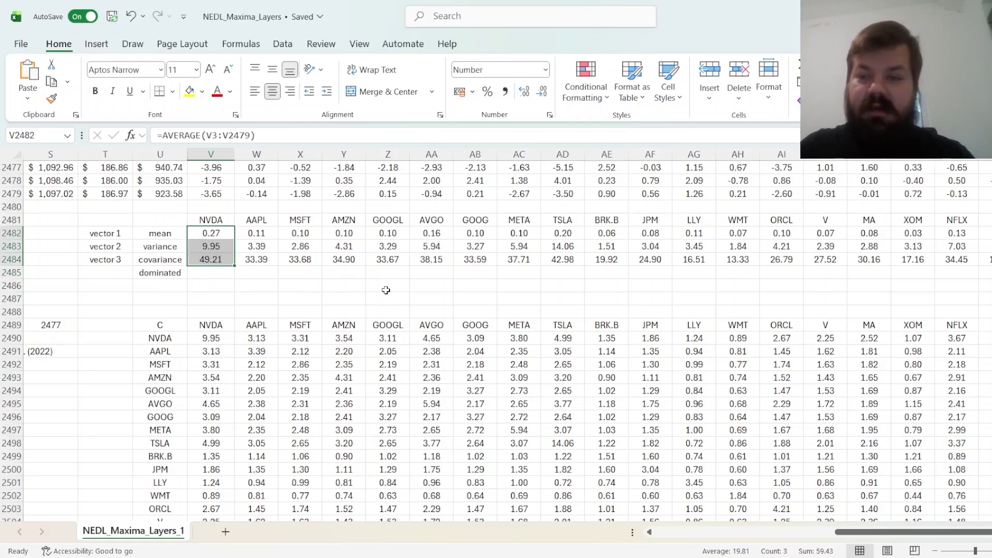
left_click(210, 237)
key("ctrl+shift+Right")
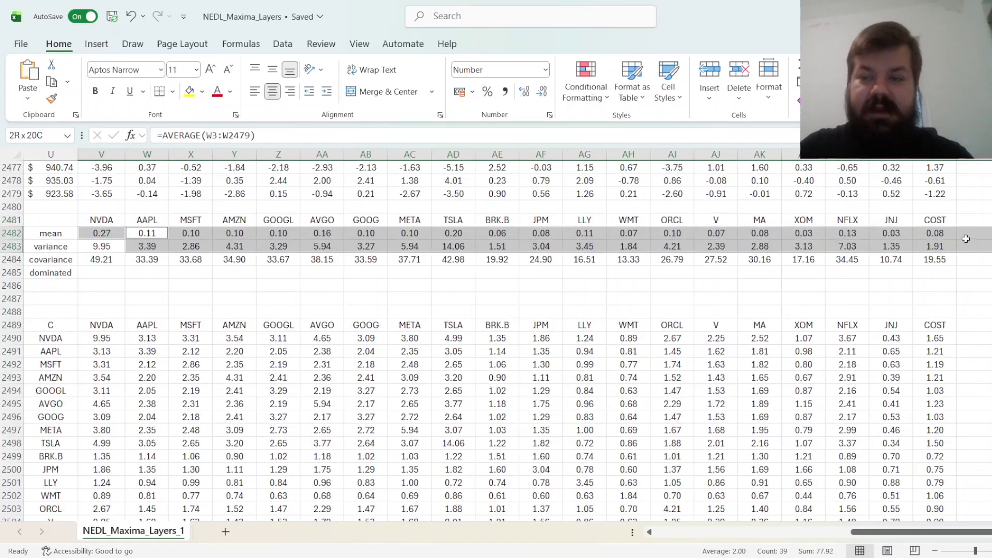
key("Tab")
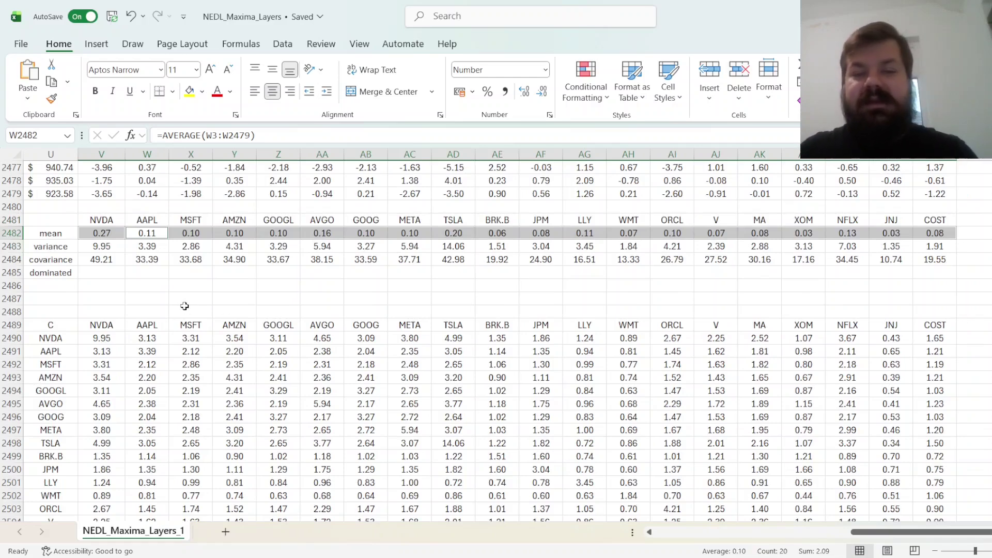
left_click(100, 233)
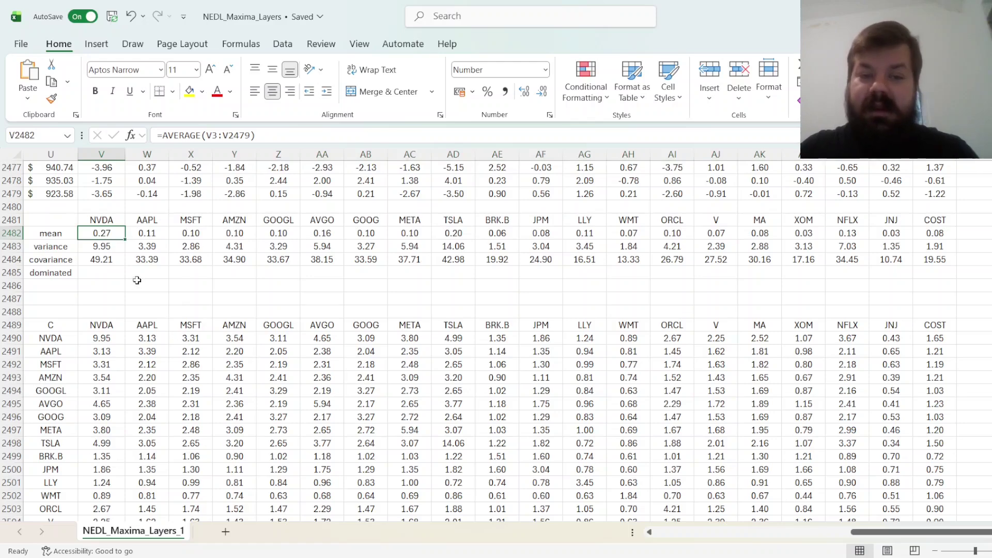
left_click(91, 247)
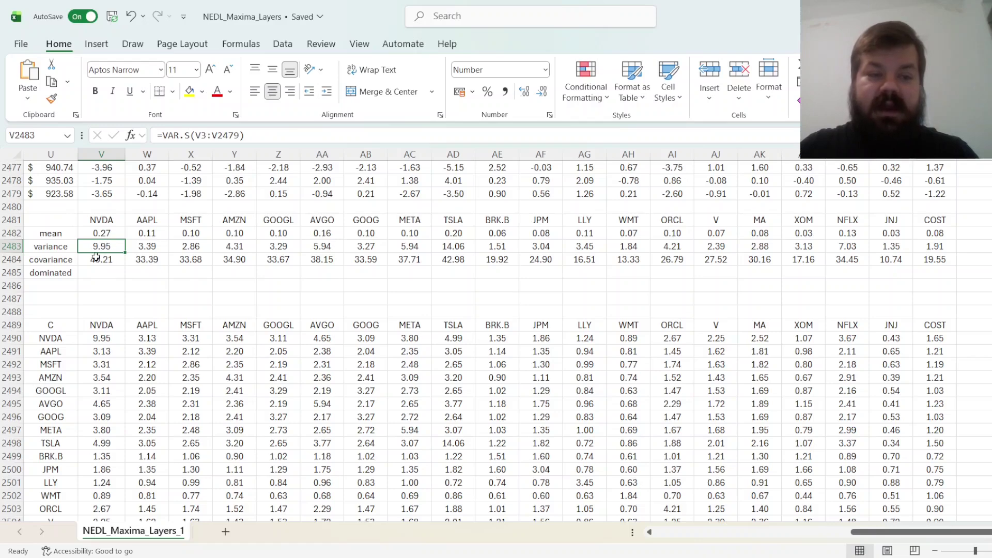
left_click_drag(158, 246, 410, 243)
left_click_drag(491, 246, 935, 246)
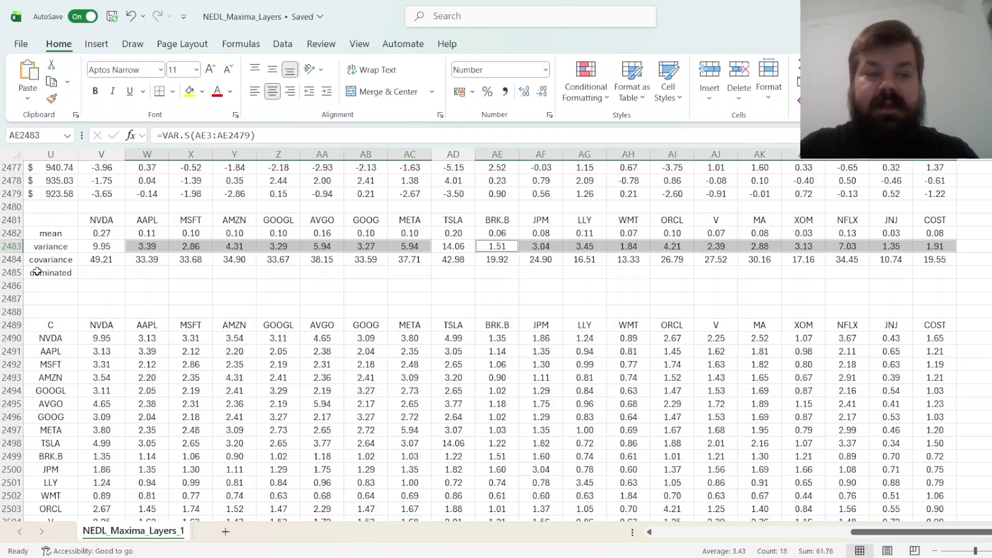
left_click(104, 278)
left_click(104, 234)
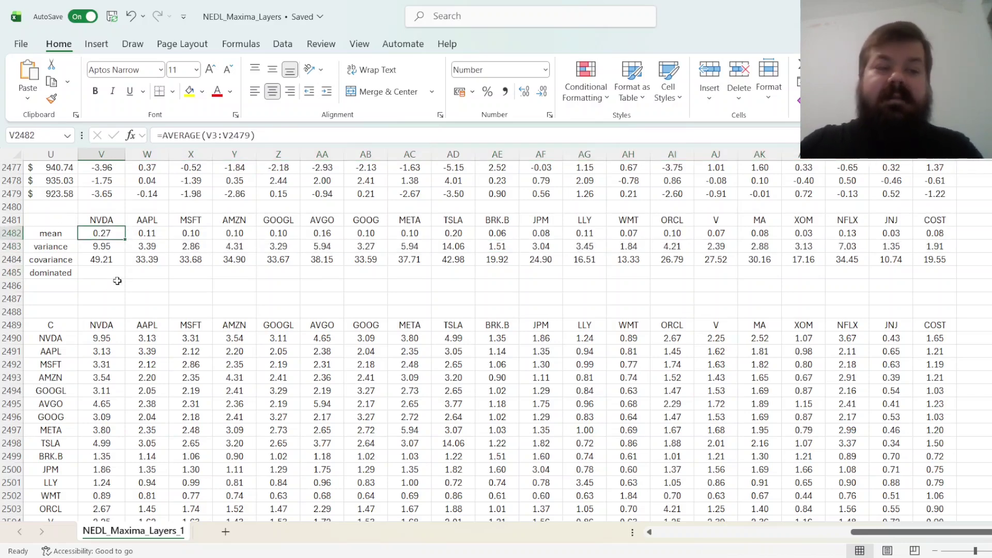
left_click(97, 247)
left_click(100, 260)
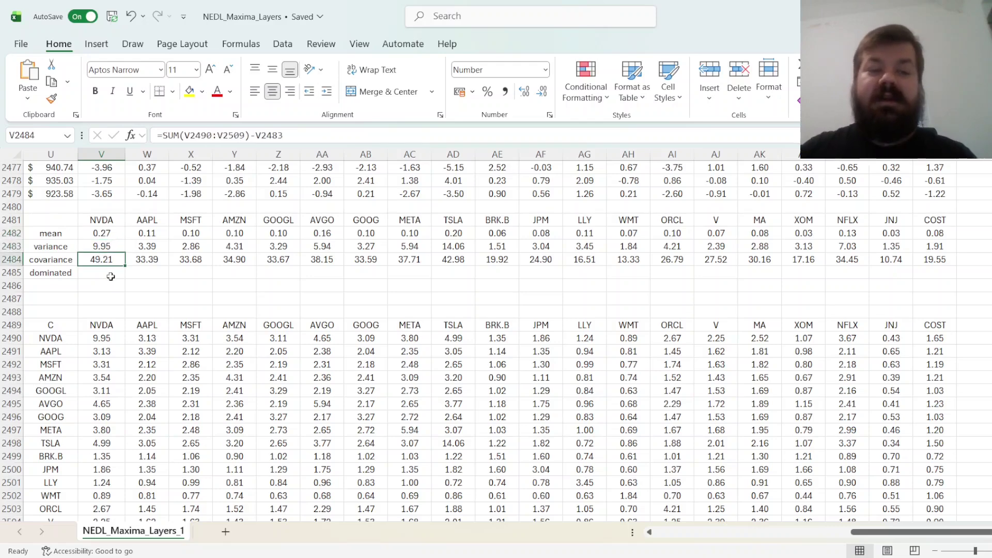
left_click(112, 278)
scroll(104, 280, "left", 2)
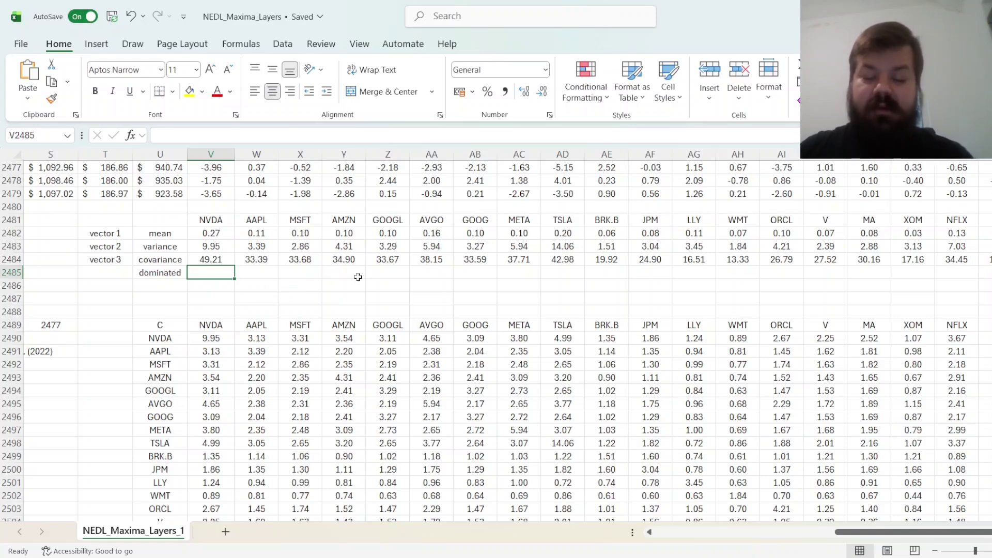
Start V2485's COUNTIFS with the absolute mean-row range and the ">"&V2482 criterion
type("=COUNTIFS(")
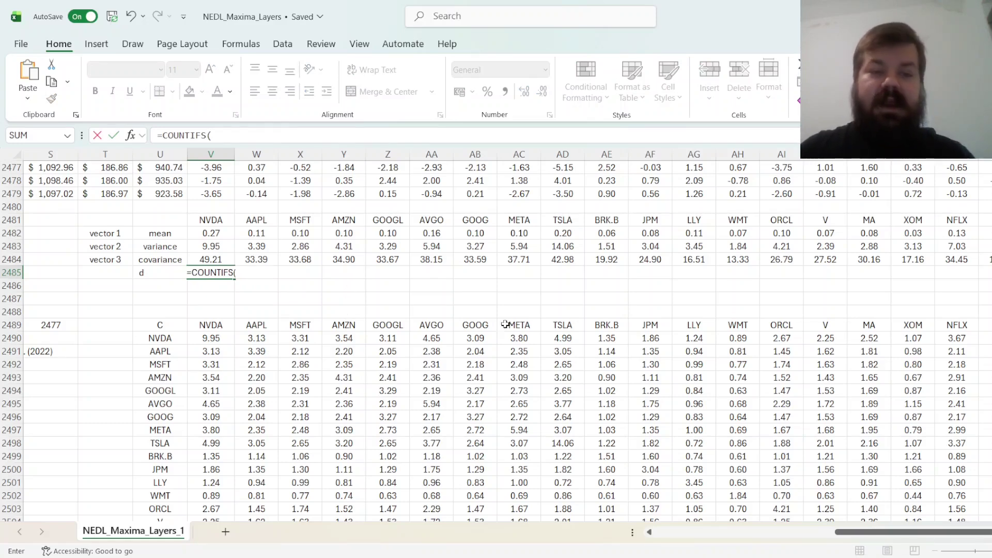
left_click(206, 237)
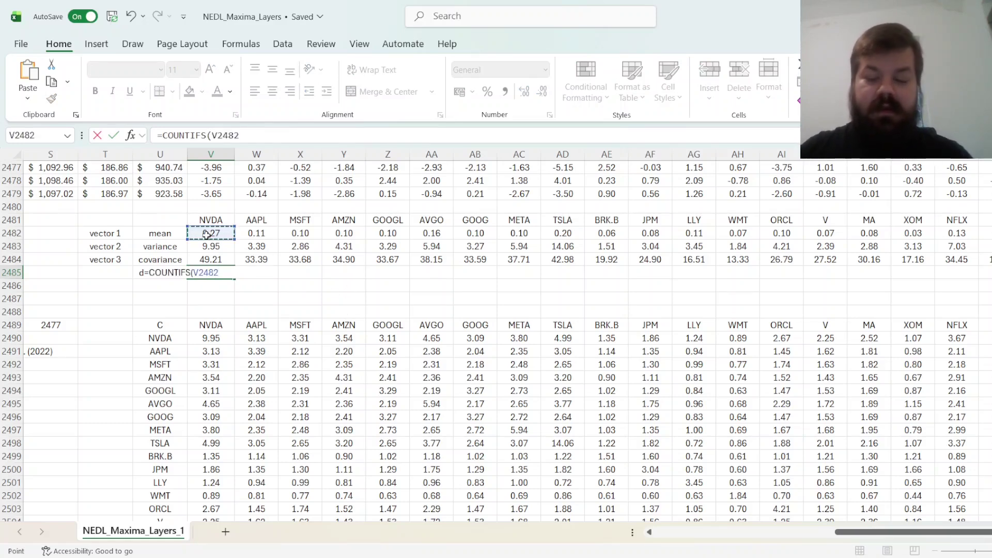
key("ctrl+shift+Right")
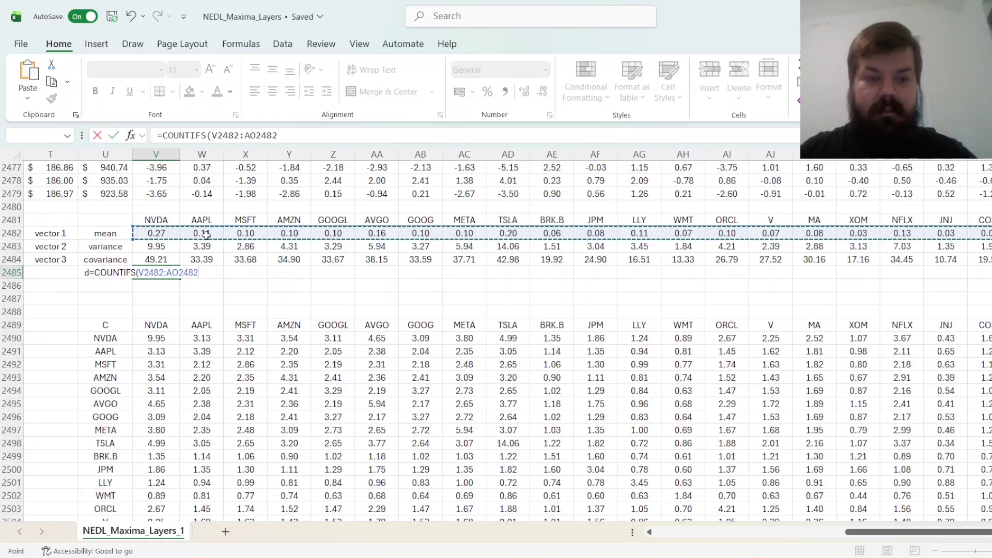
key("F4")
type(",")
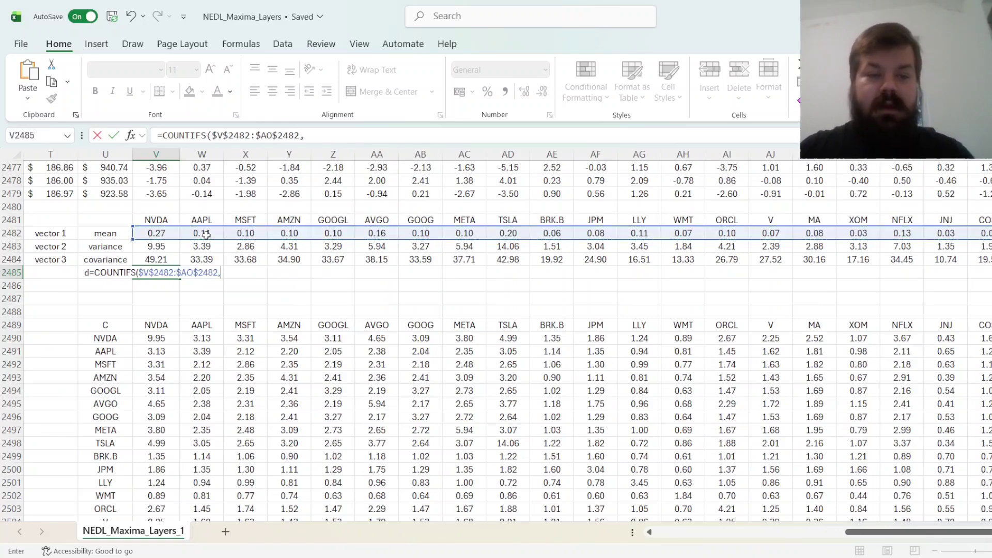
type("\">\"&")
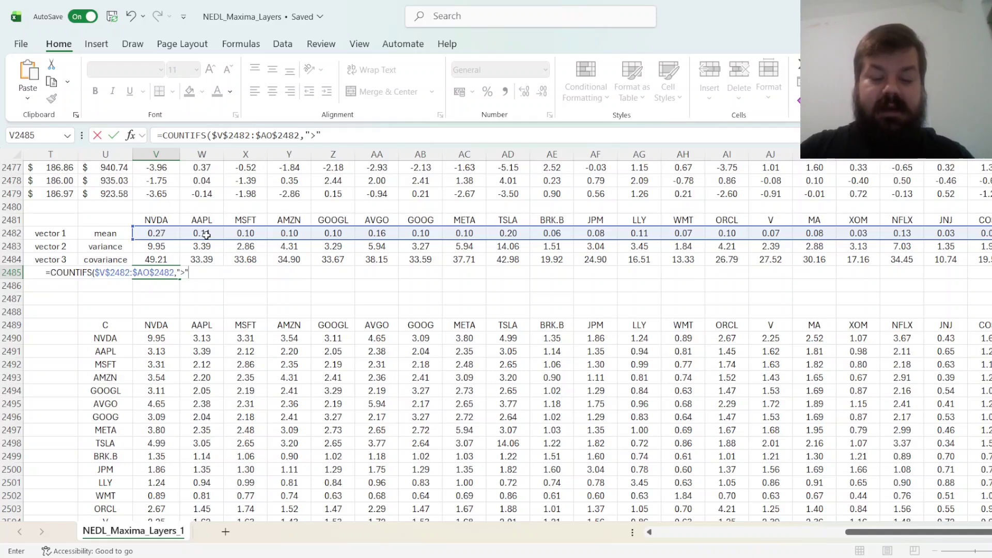
left_click(155, 234)
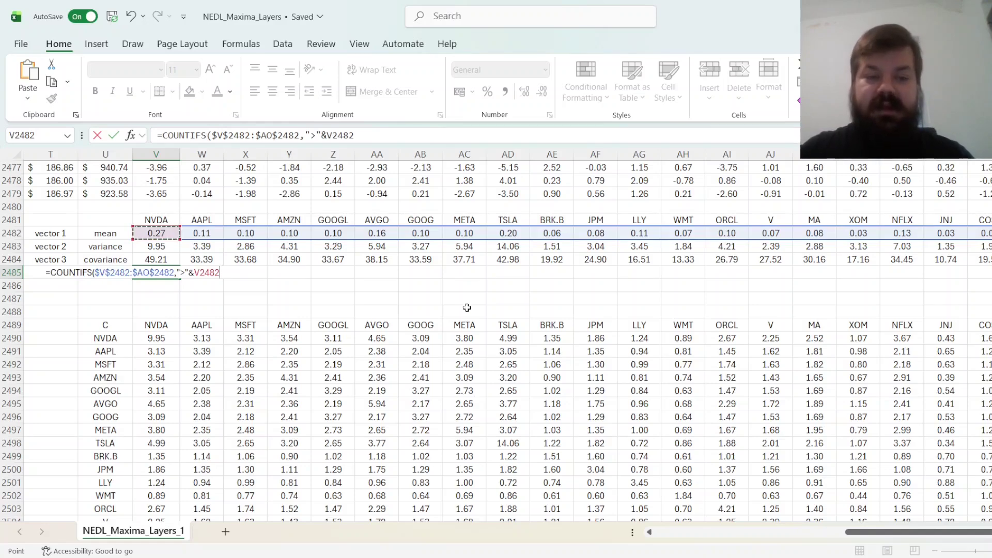
type(",")
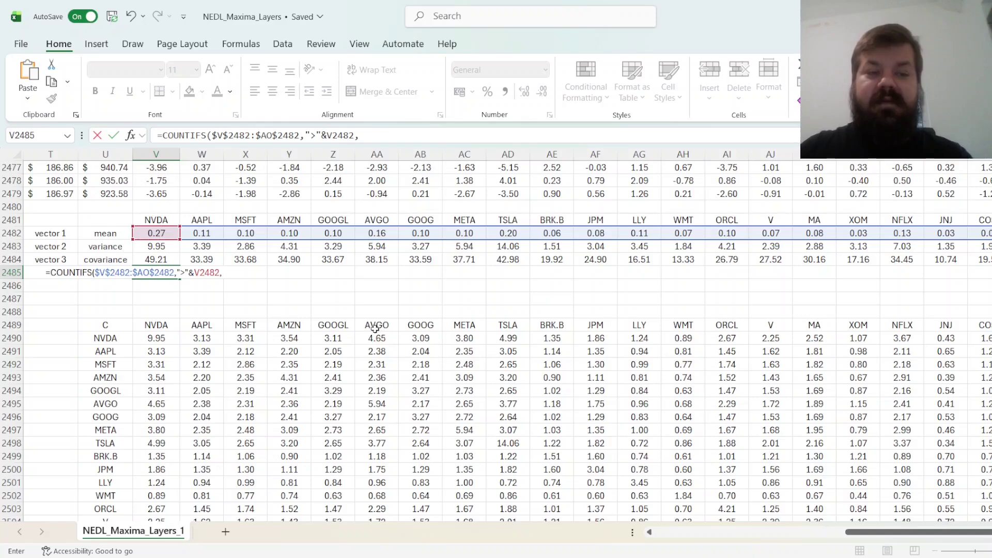
Add the absolute variance-row range with the "<"&V2483 criterion
left_click(158, 246)
key("ctrl+shift+Right")
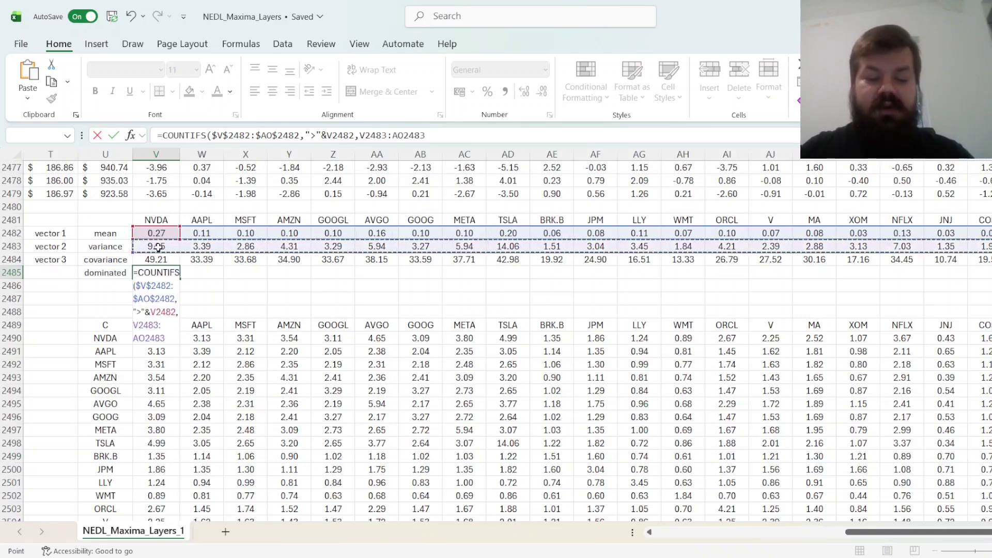
key("F4")
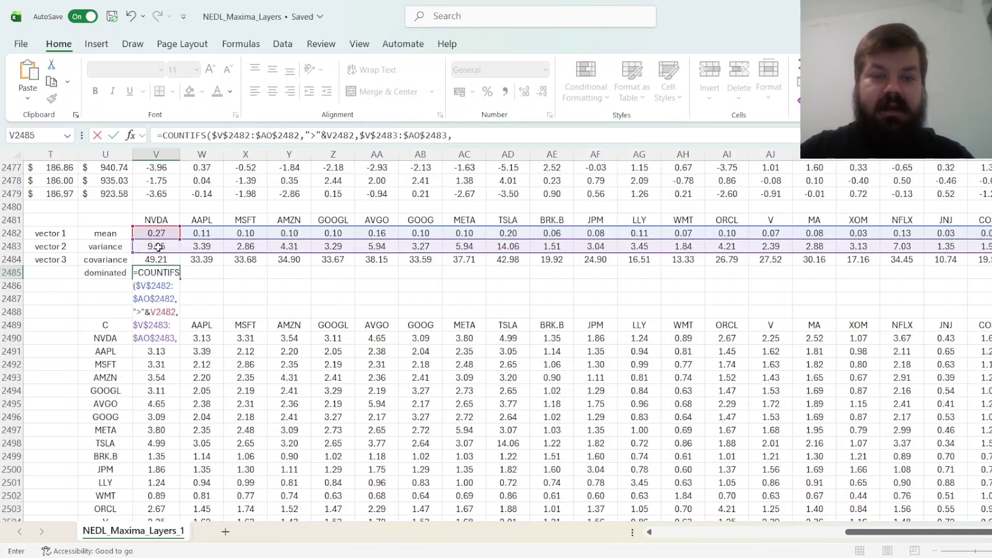
type("\"<")
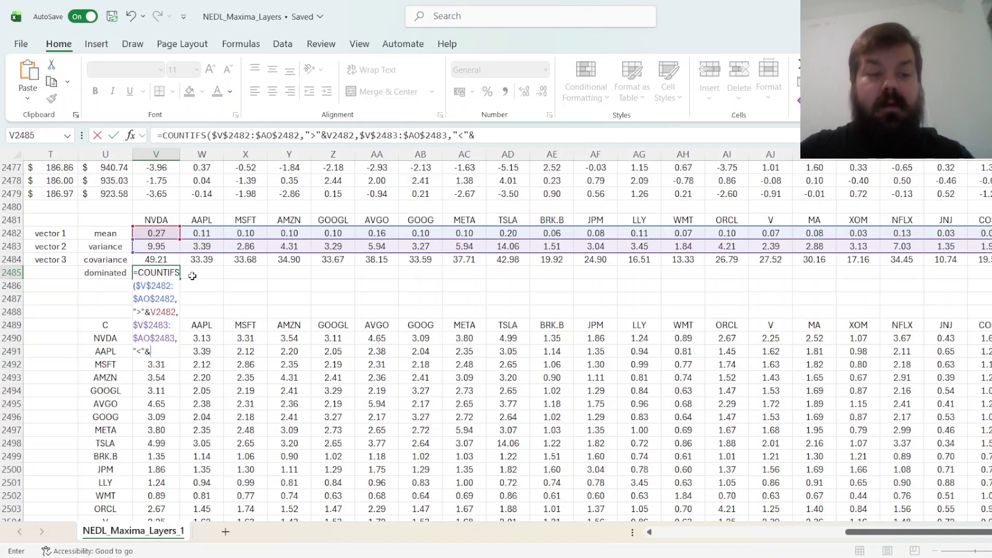
type("\"&")
left_click(156, 246)
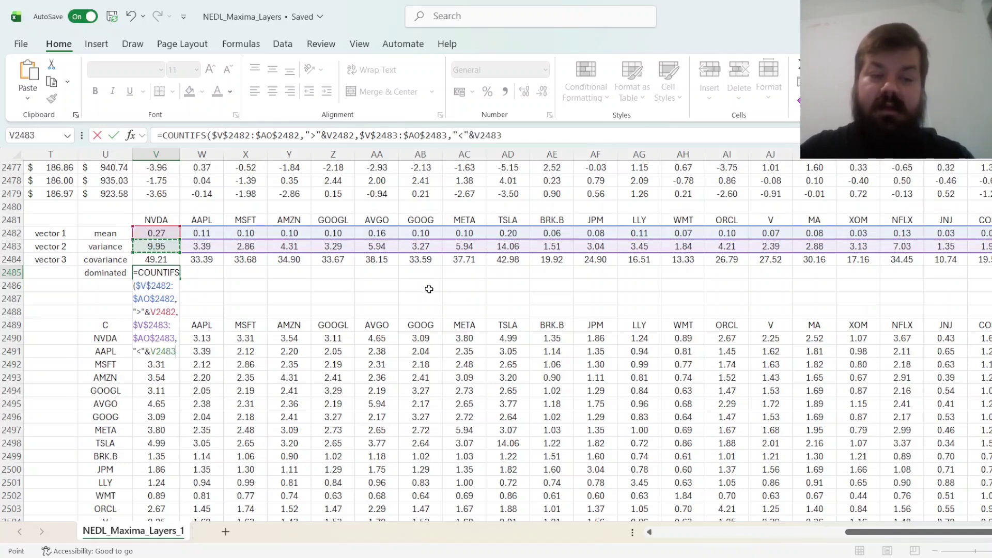
type(",")
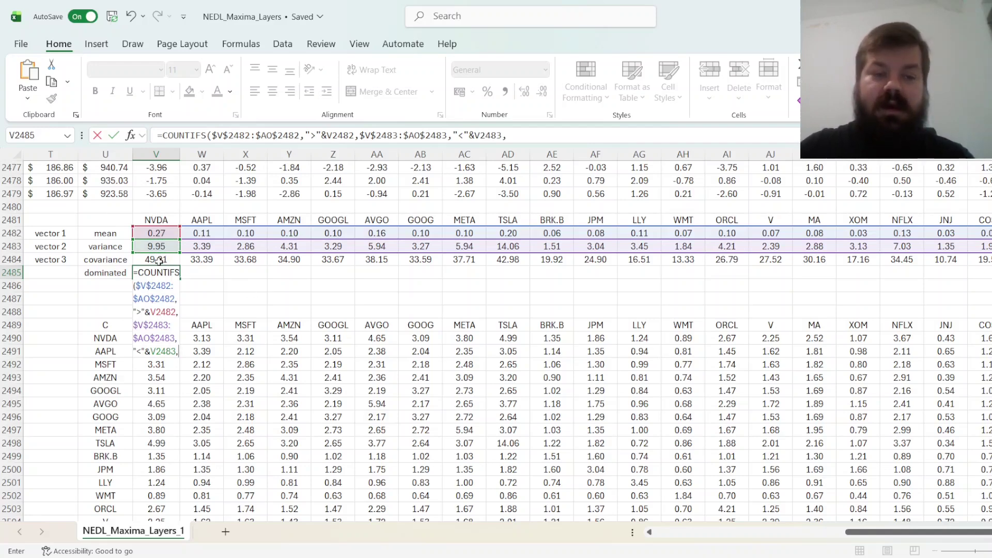
Add the absolute covariance-row range with "<"&V2484 and commit, giving NVDA 0
left_click(158, 259)
key("ctrl+shift+Right")
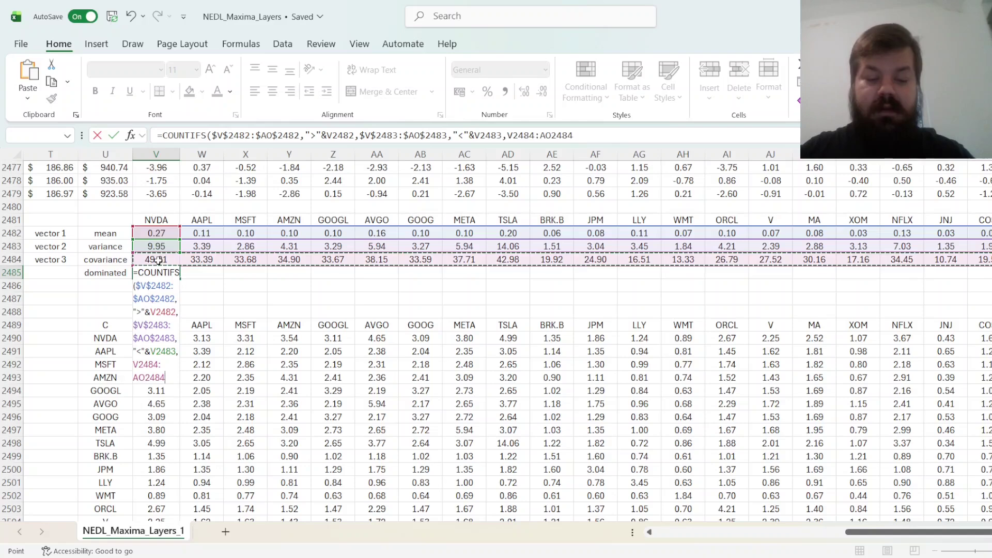
key("F4")
type(",\"")
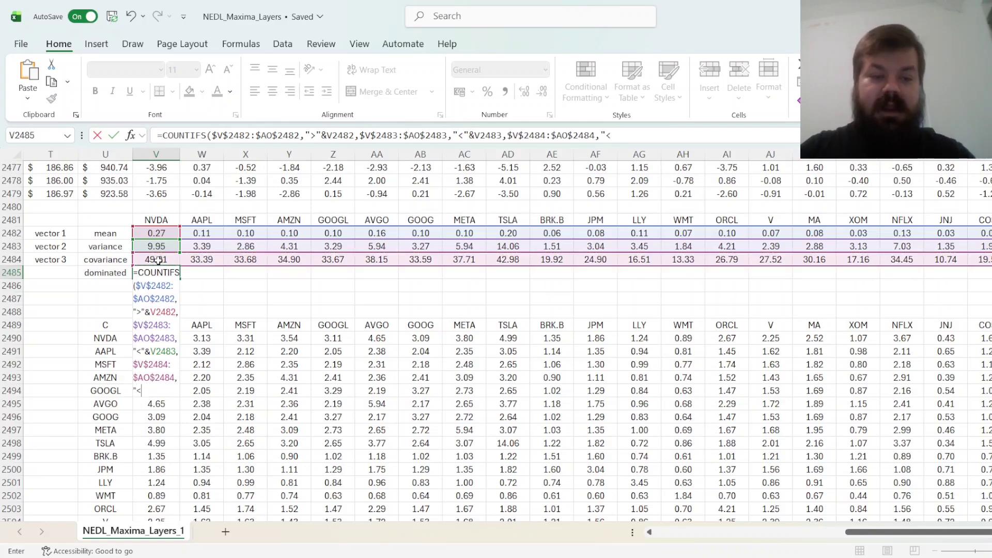
type("<\"&")
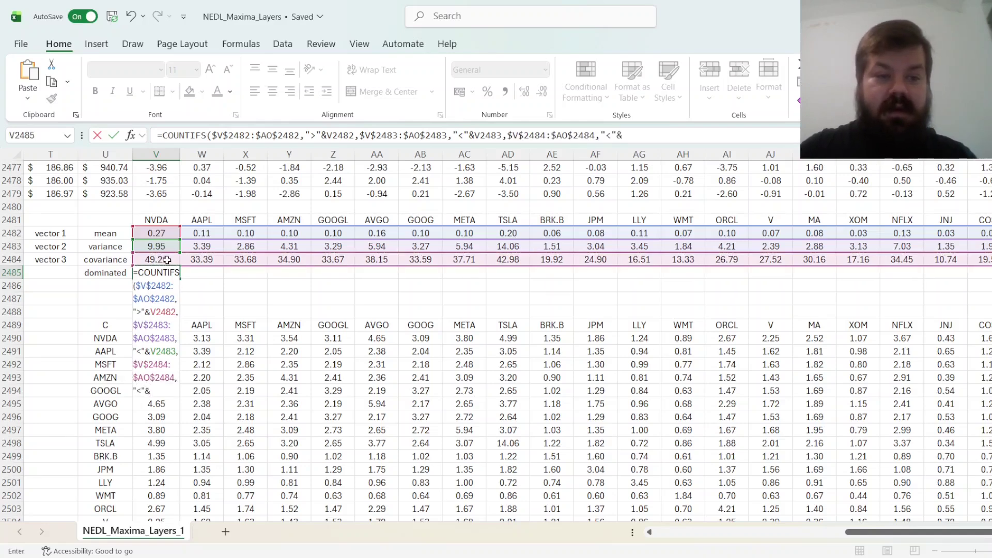
left_click(158, 260)
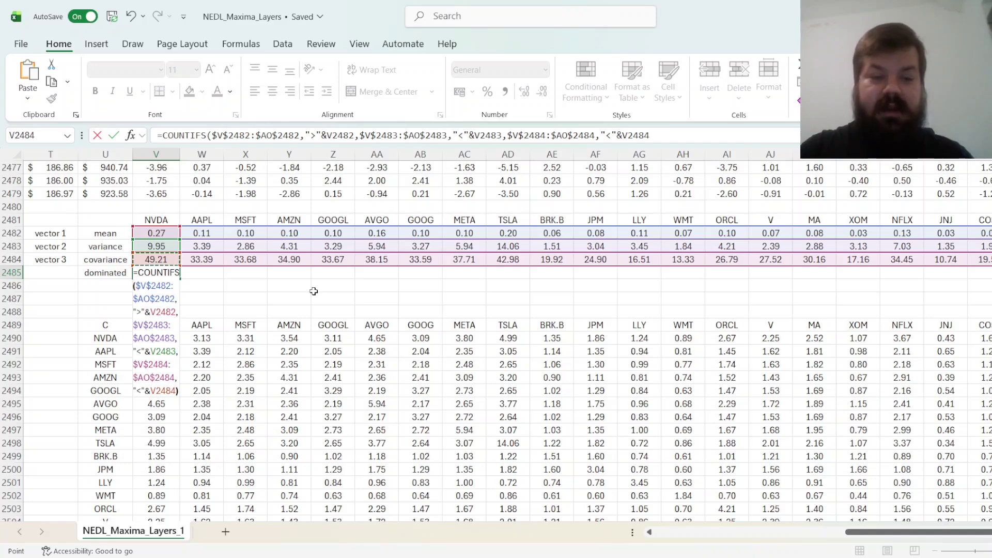
key("ctrl+Return")
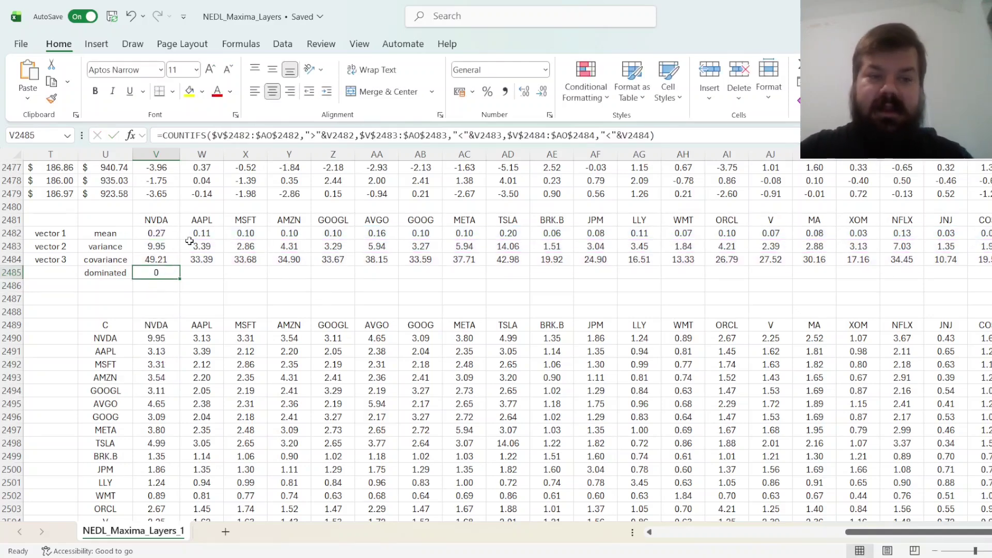
left_click(172, 233)
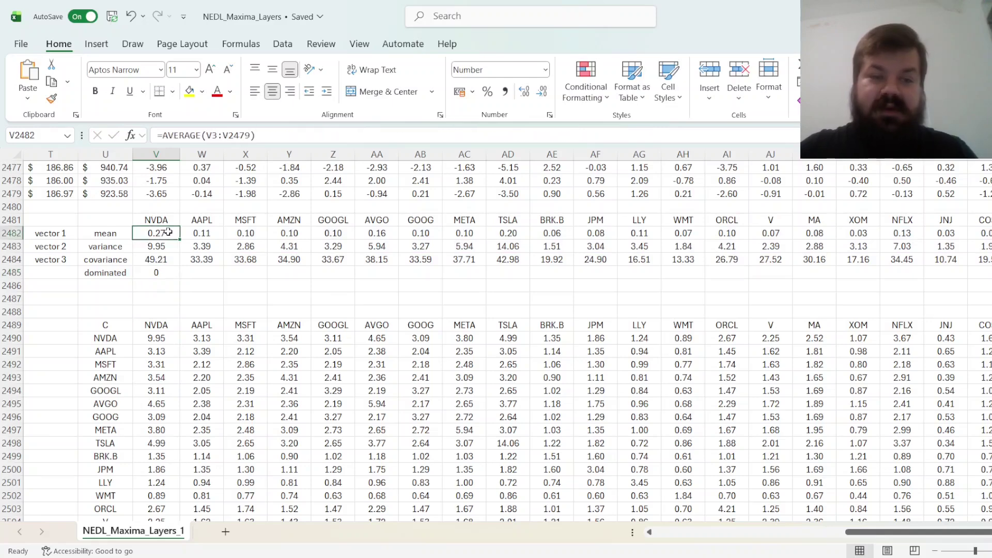
left_click(151, 275)
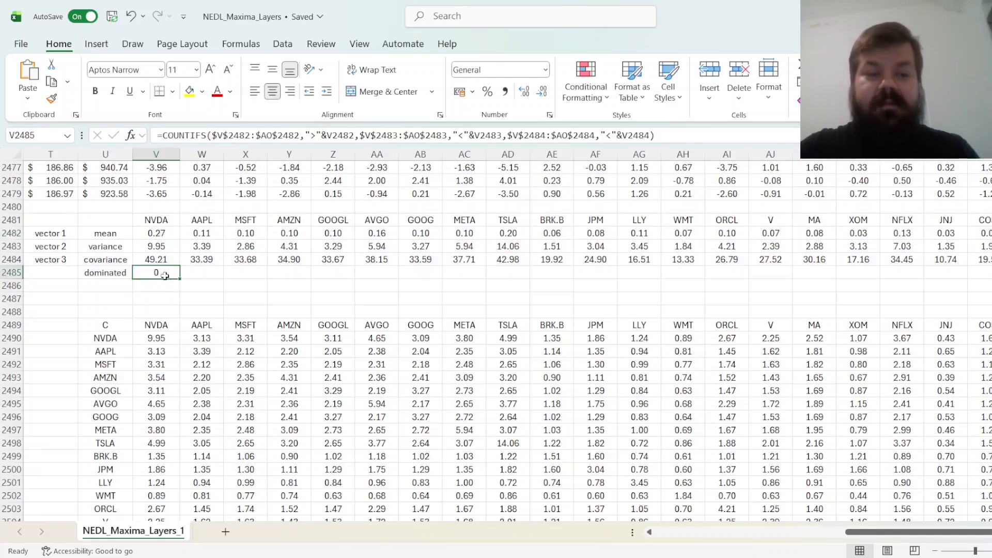
Fill the dominated count from V2485 across to AO2485 and check AMZN's count of 3
left_click_drag(179, 280, 904, 274)
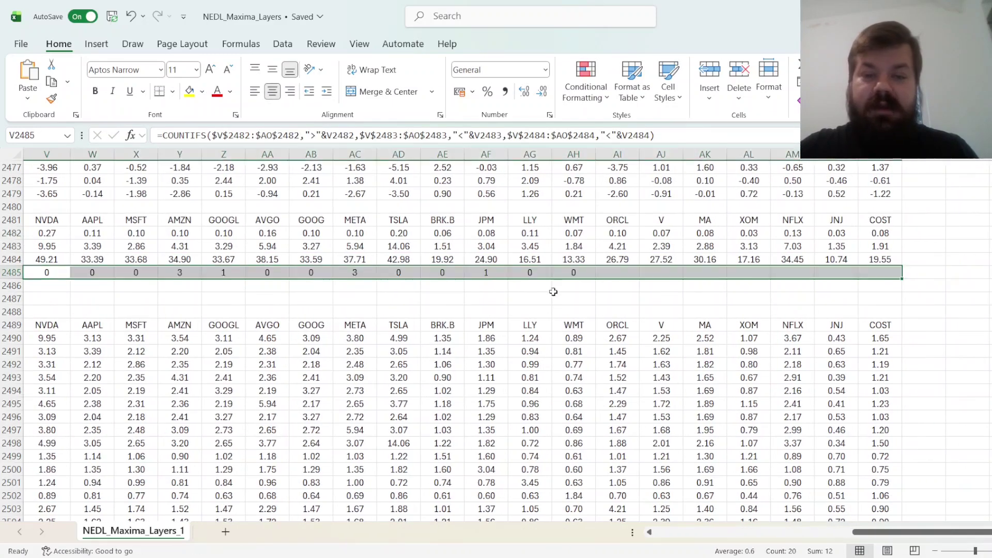
left_click(395, 309)
scroll(310, 294, "left", 2)
left_click(153, 273)
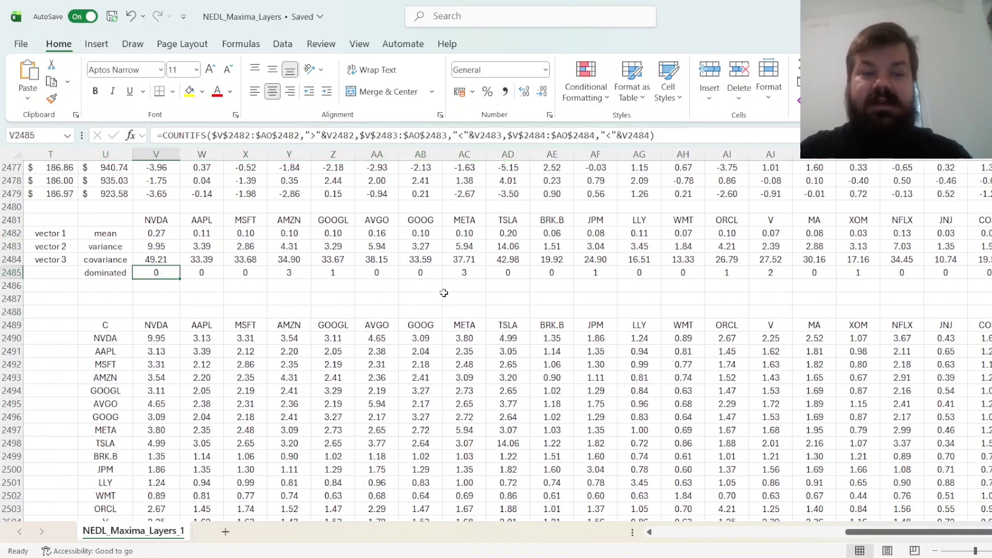
left_click_drag(289, 234, 288, 253)
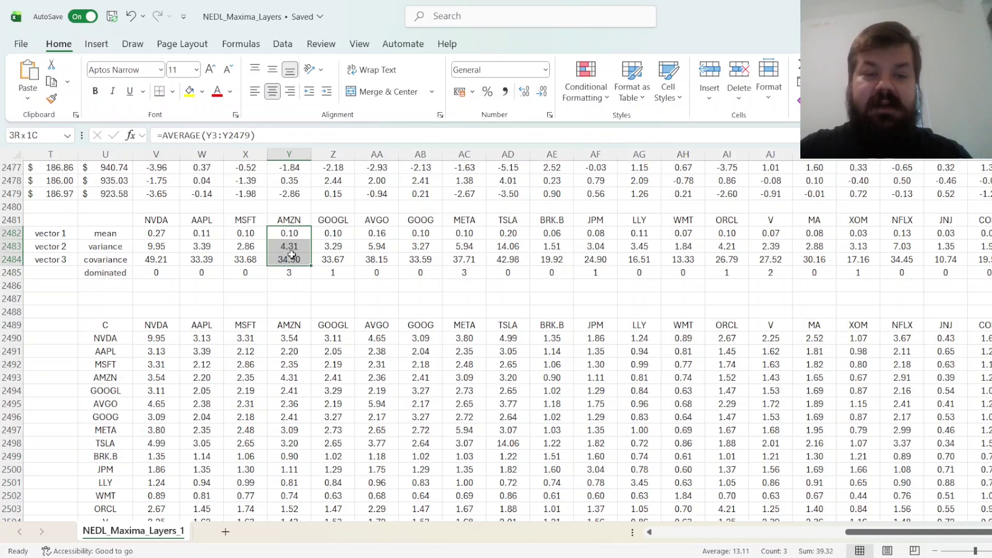
left_click(290, 274)
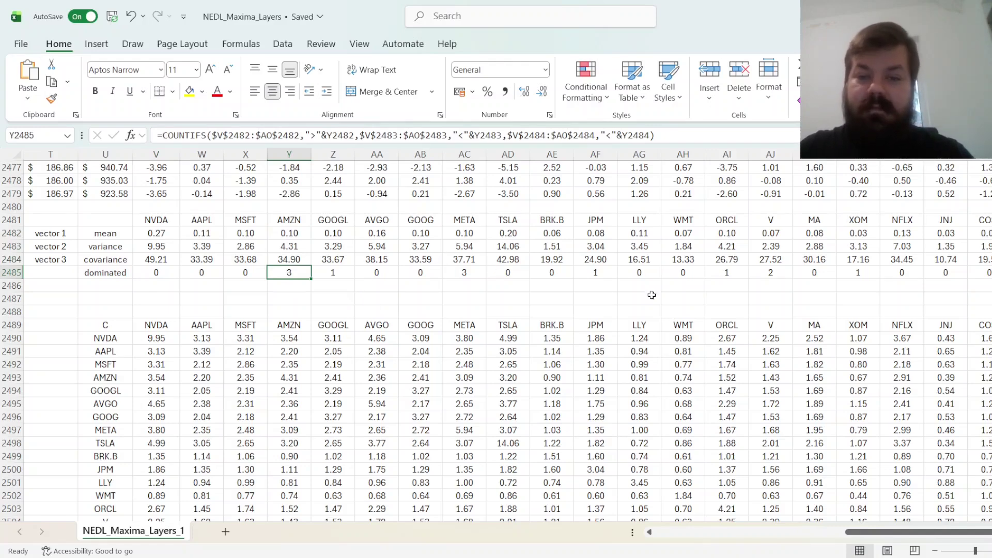
Compare WMT's and XOM's mean, variance and covariance side by side
left_click(858, 218)
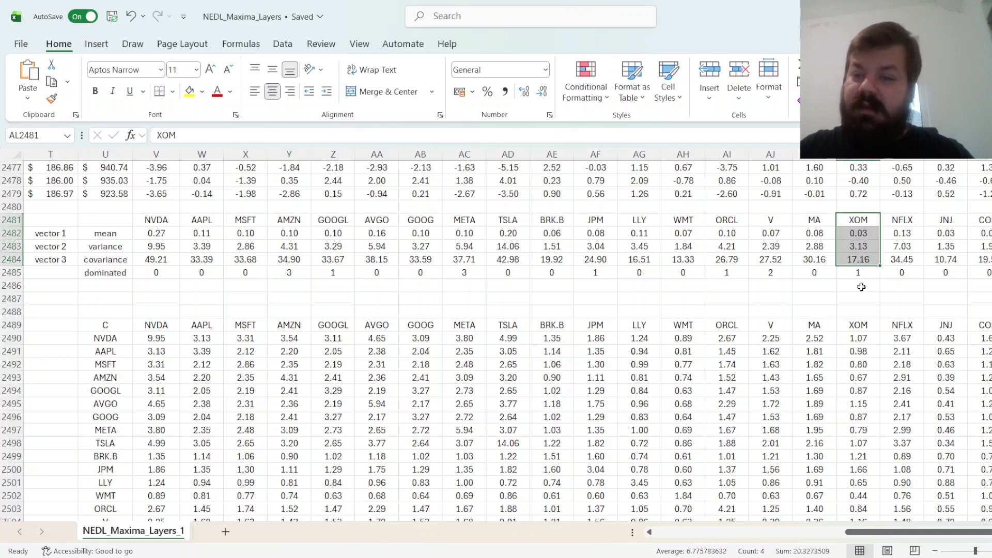
left_click(861, 273)
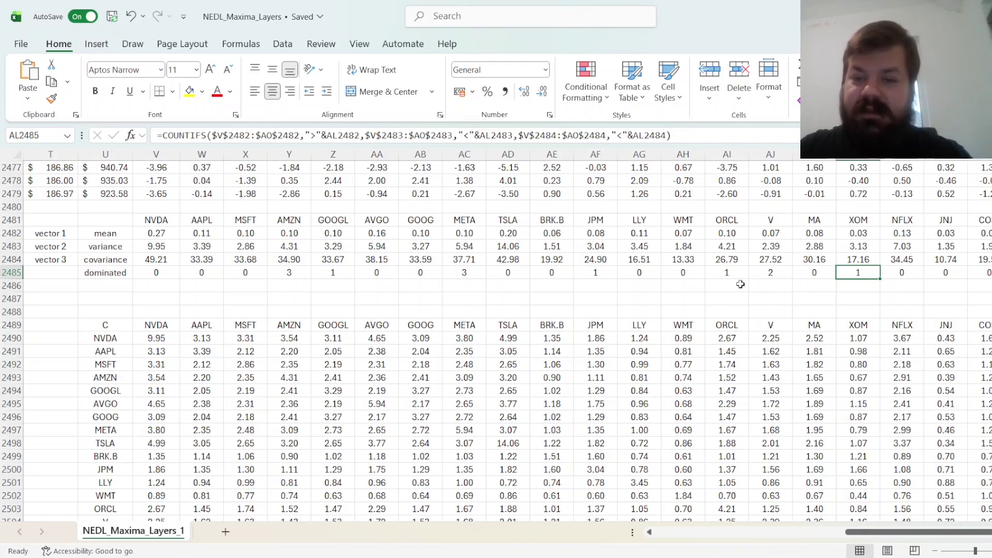
left_click(684, 221)
left_click_drag(684, 221, 684, 261)
left_click(683, 234)
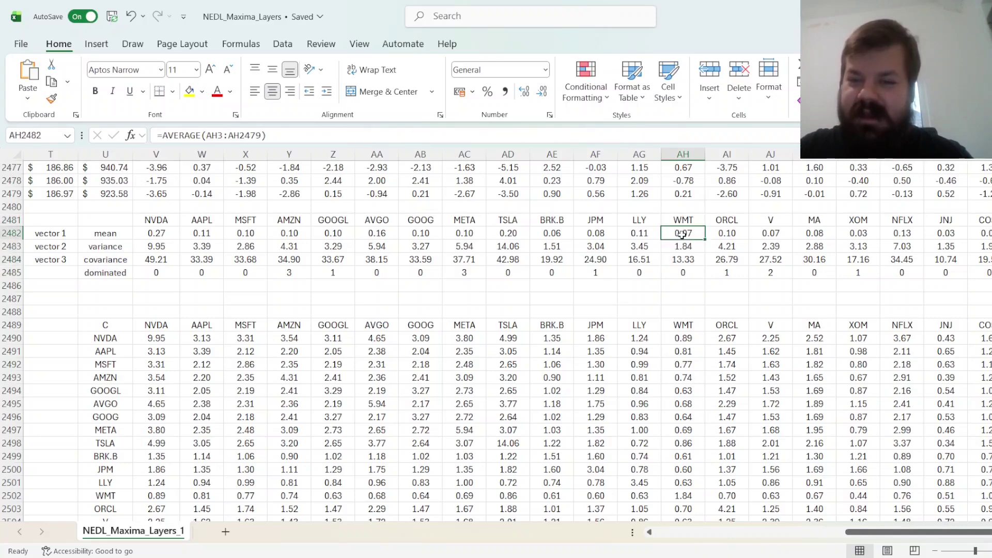
left_click(858, 233, "ctrl")
left_click(686, 246)
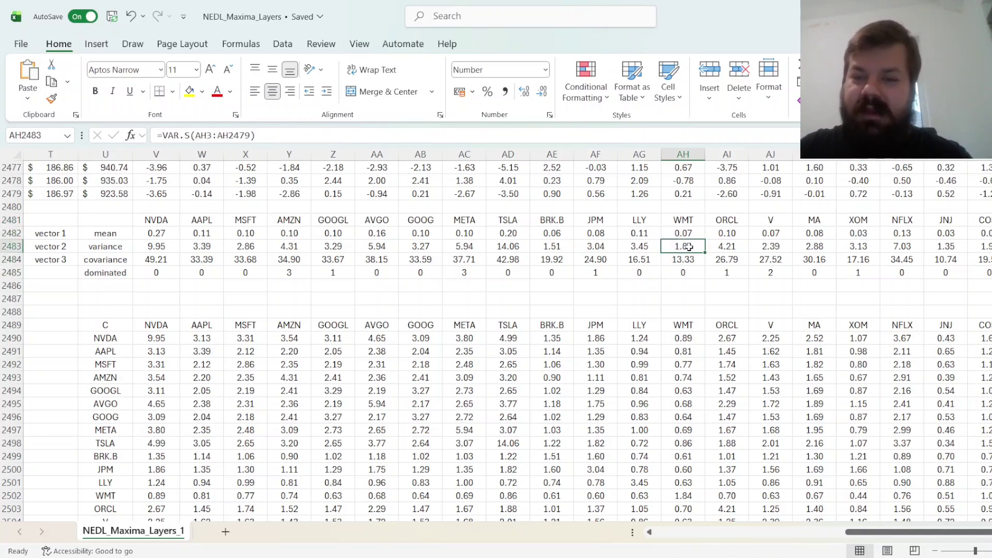
left_click(869, 246, "ctrl")
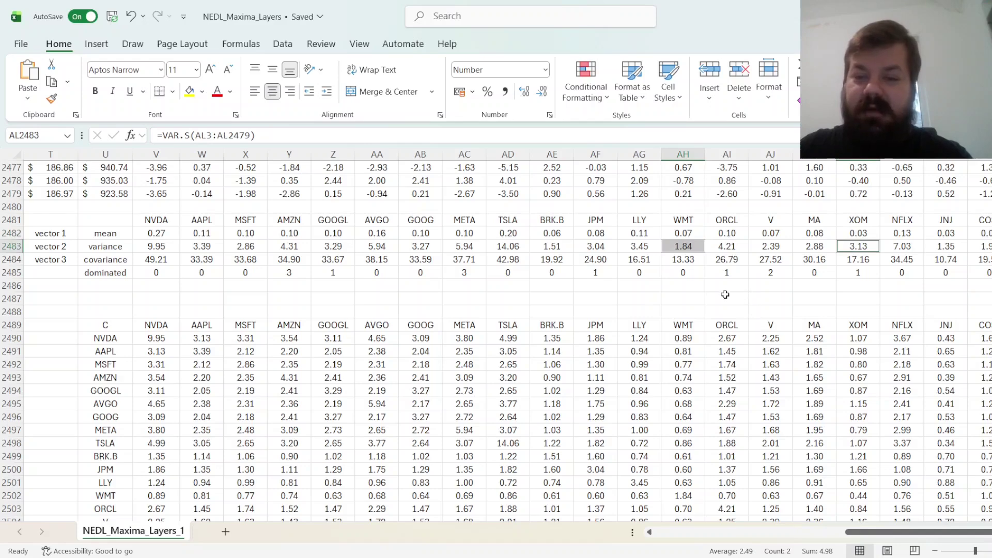
left_click(692, 263)
left_click(862, 262, "ctrl")
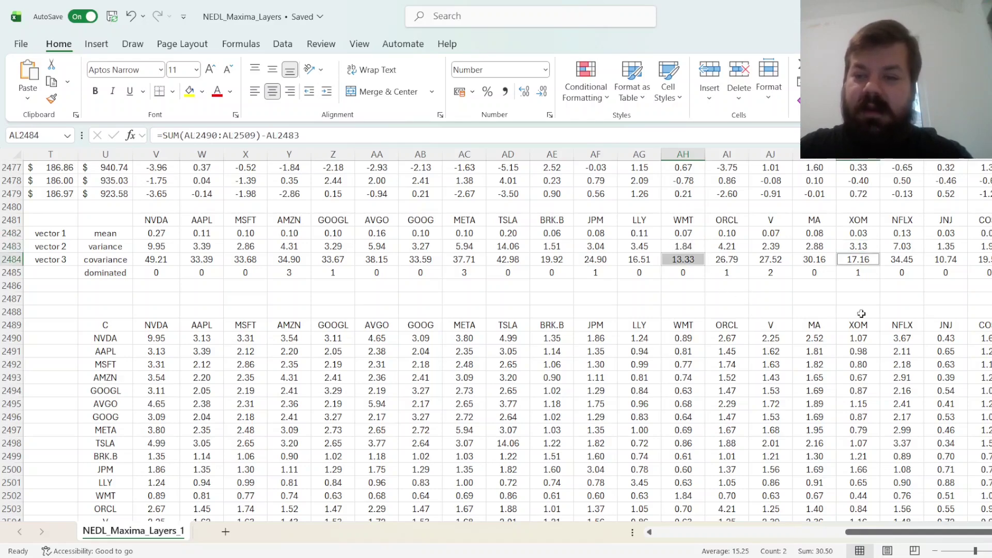
left_click(680, 286)
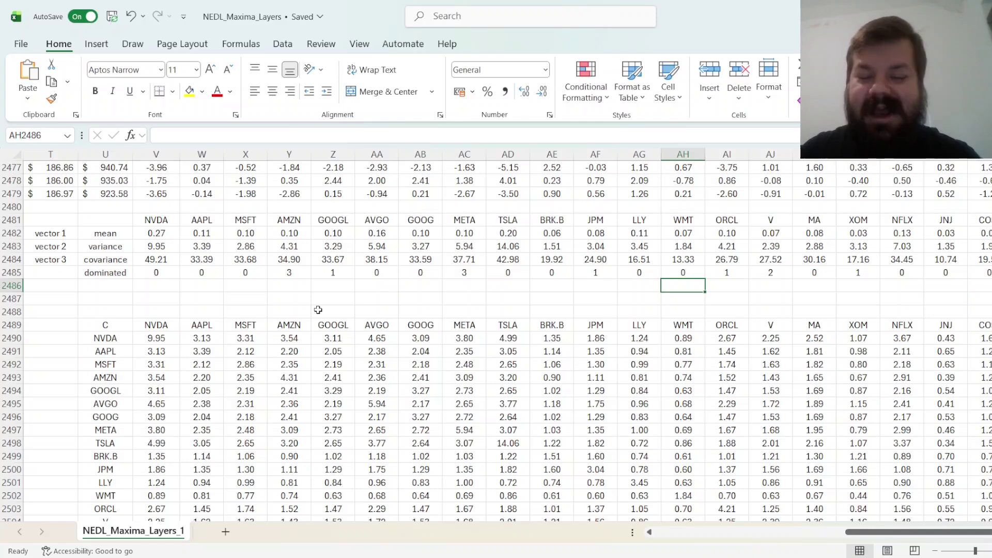
Wrap NVDA's COUNTIFS formula in SIGN() and fill it across V2485:AO2485 as 1/0 flags
left_click(160, 274)
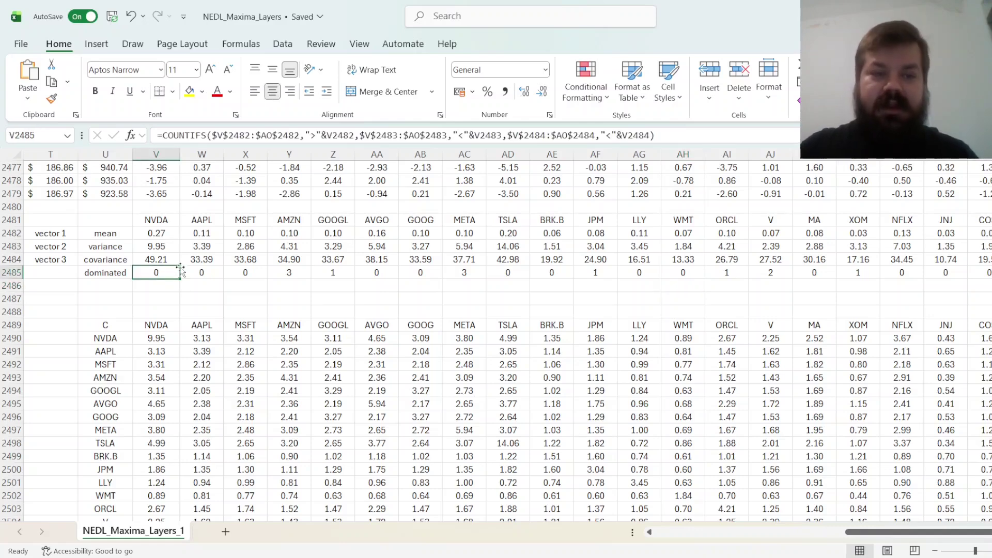
double_click(152, 274)
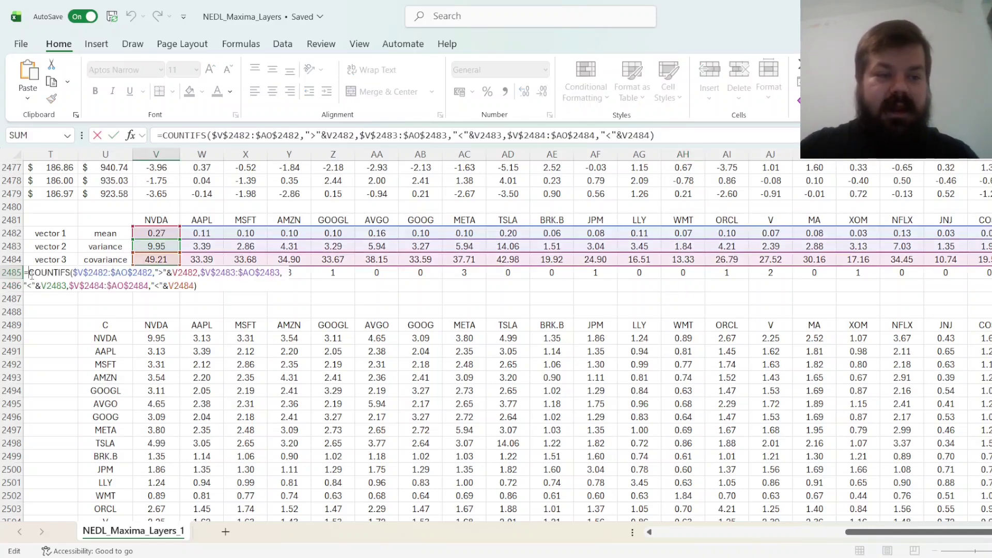
type("SIGN(")
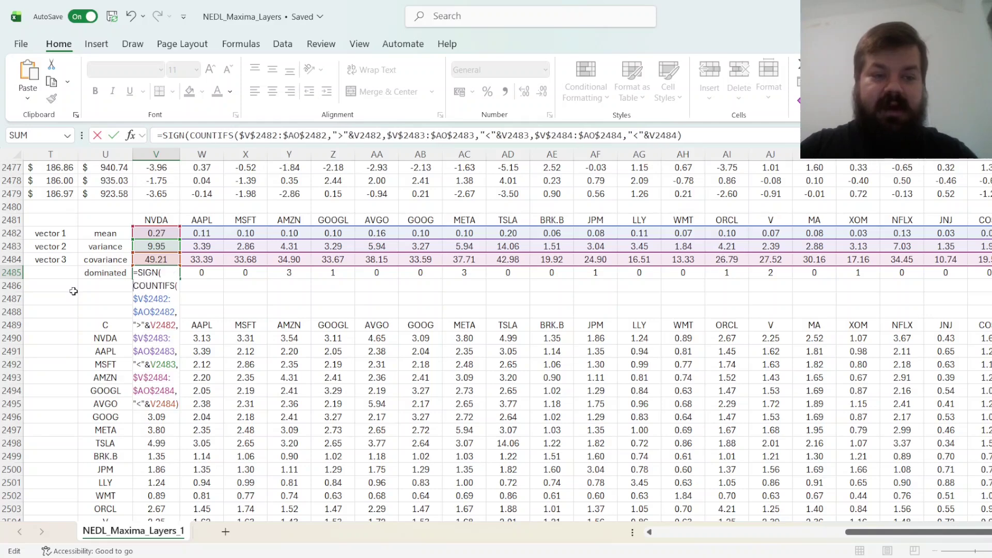
left_click(178, 404)
type(")")
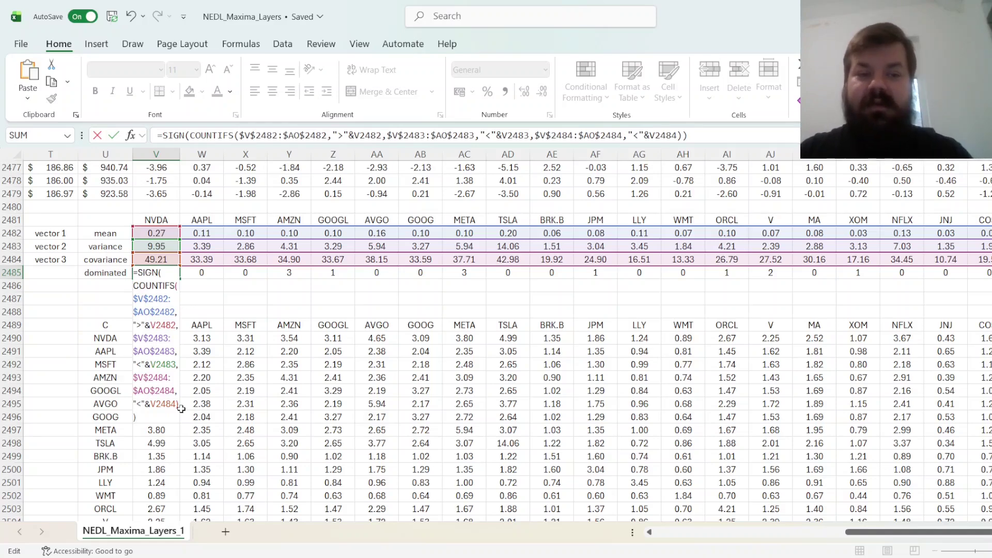
key("ctrl+Return")
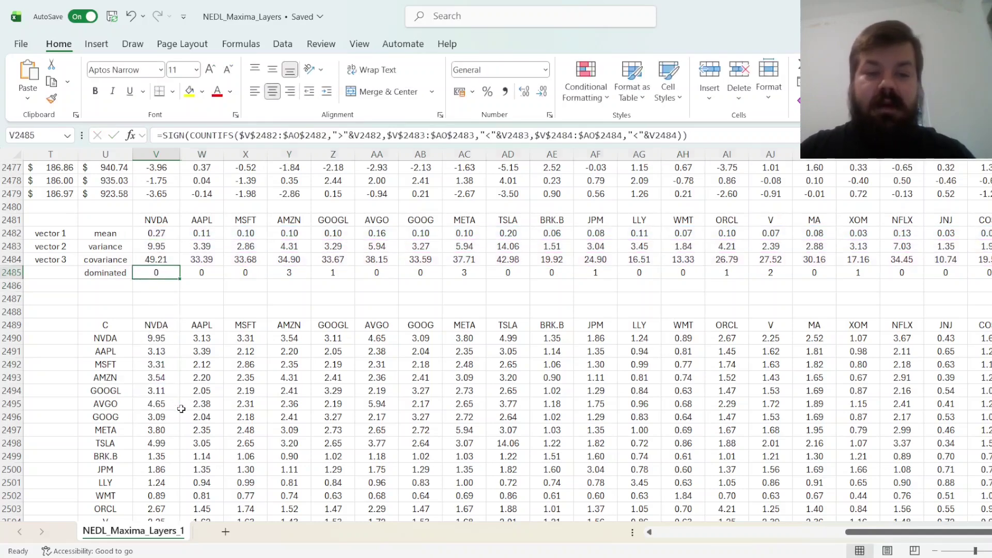
key("ctrl+shift+Right")
key("ctrl+r")
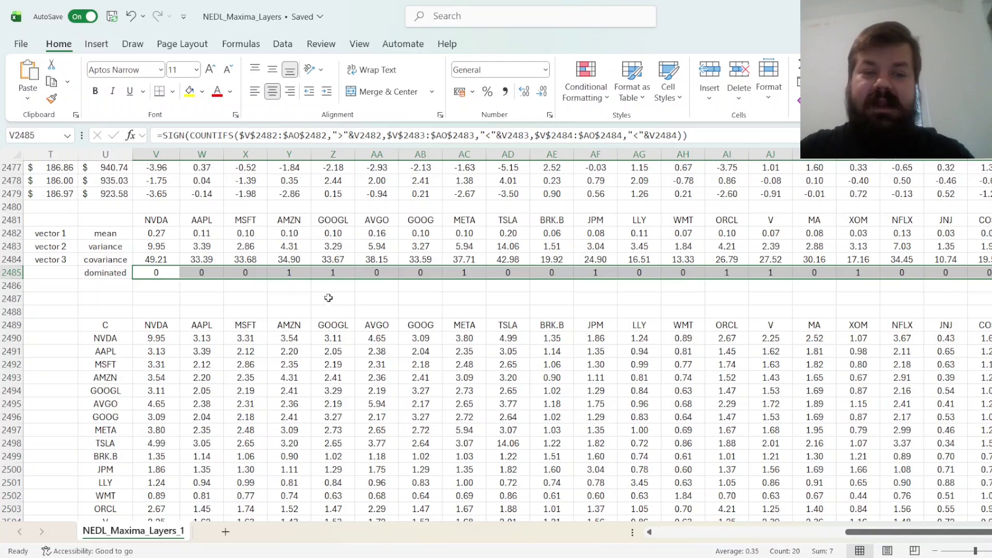
left_click(291, 273)
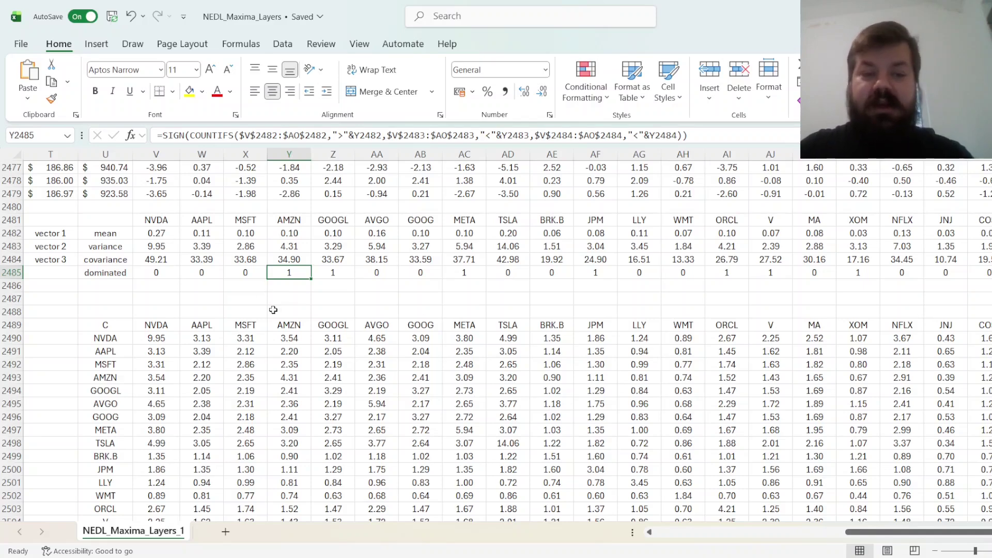
left_click_drag(309, 219, 346, 270)
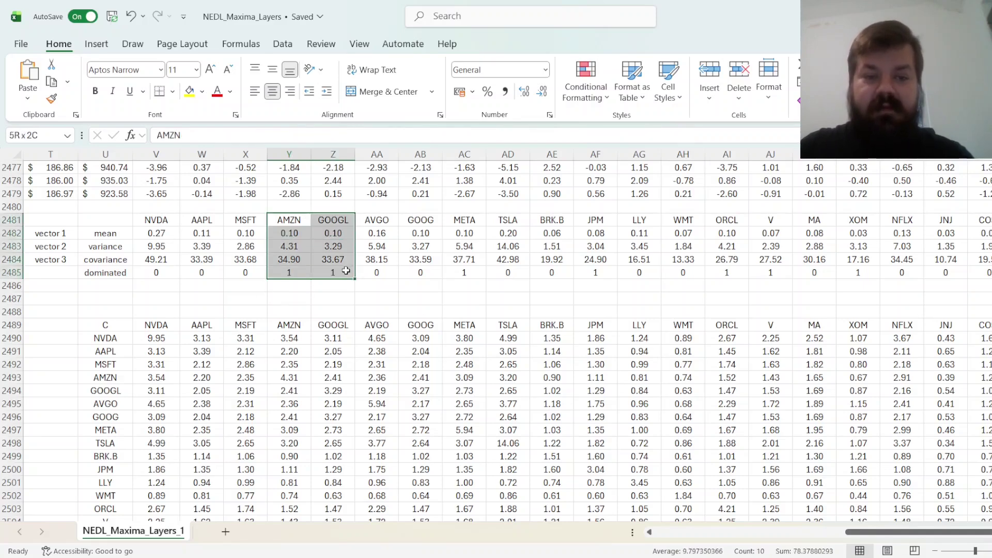
left_click_drag(465, 220, 465, 273, "ctrl")
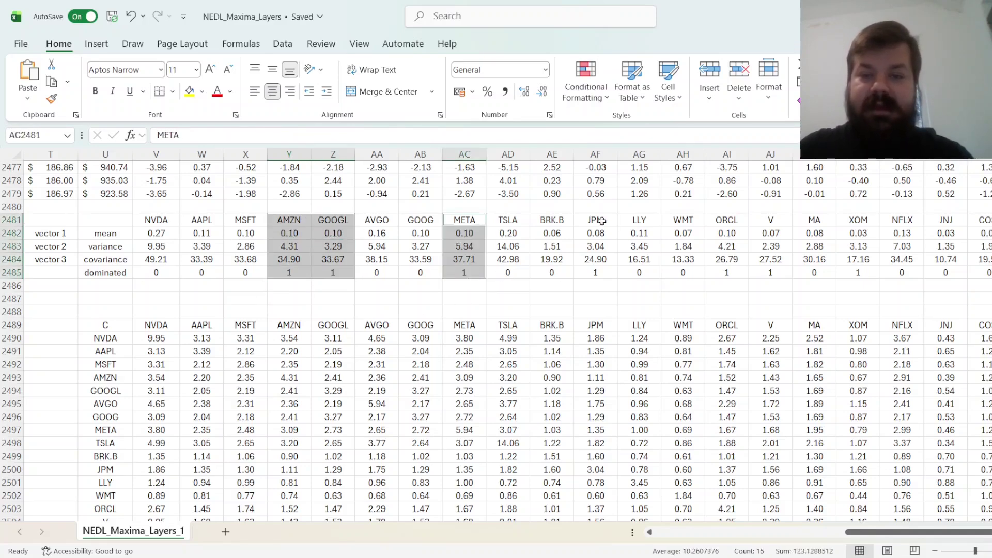
left_click_drag(597, 221, 598, 272, "ctrl")
left_click_drag(727, 220, 760, 274, "ctrl")
left_click_drag(858, 220, 858, 273, "ctrl")
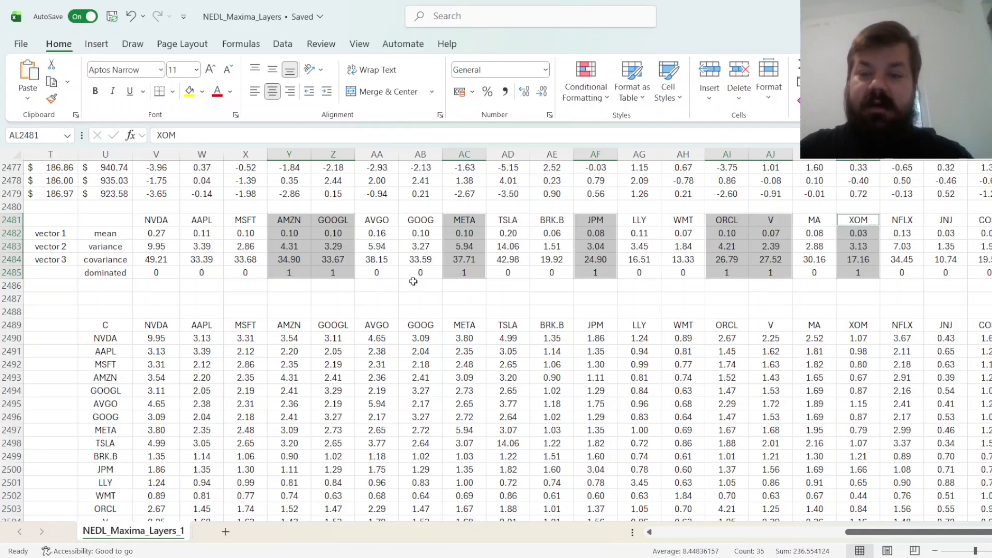
left_click(409, 311)
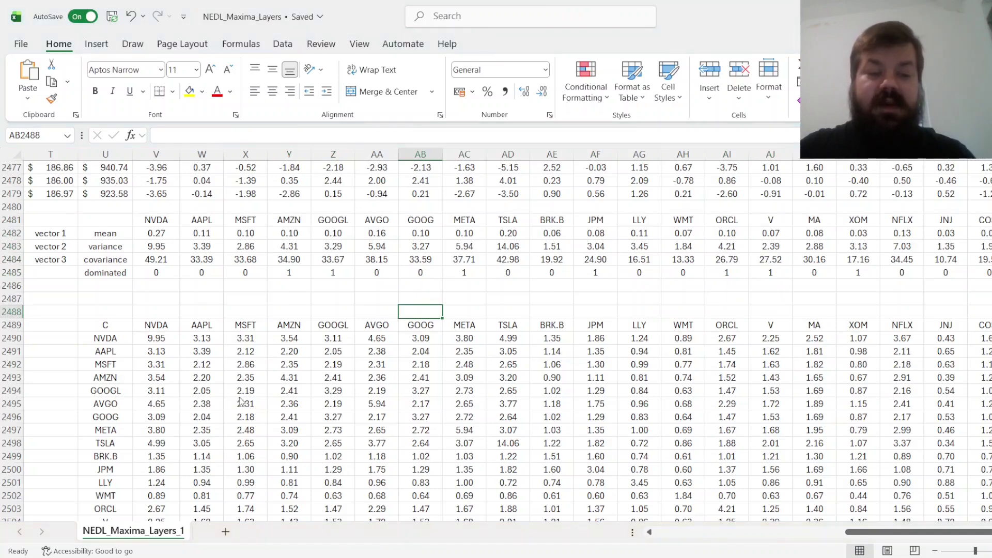
Copy the worksheet and rename the copy NEDL_Maxima_Layers_2
key("Left")
key("Left")
key("Left")
key("Left")
key("Left")
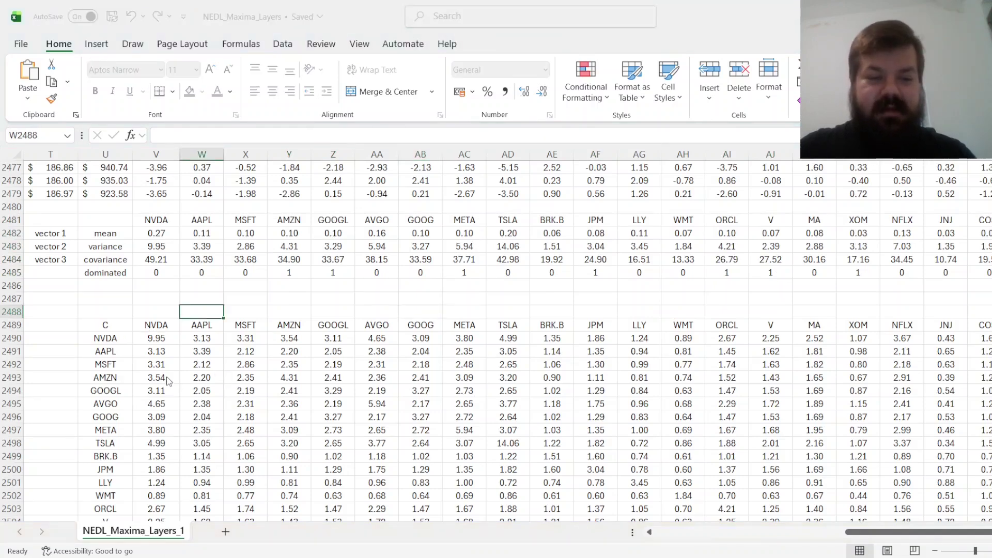
key("Return")
double_click(301, 533)
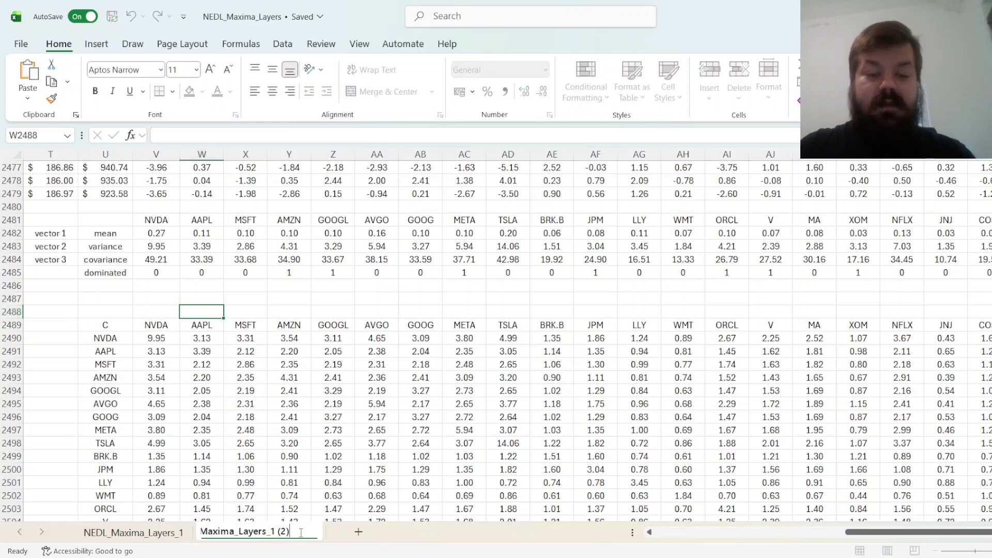
key("BackSpace")
key("BackSpace")
key("BackSpace")
key("BackSpace")
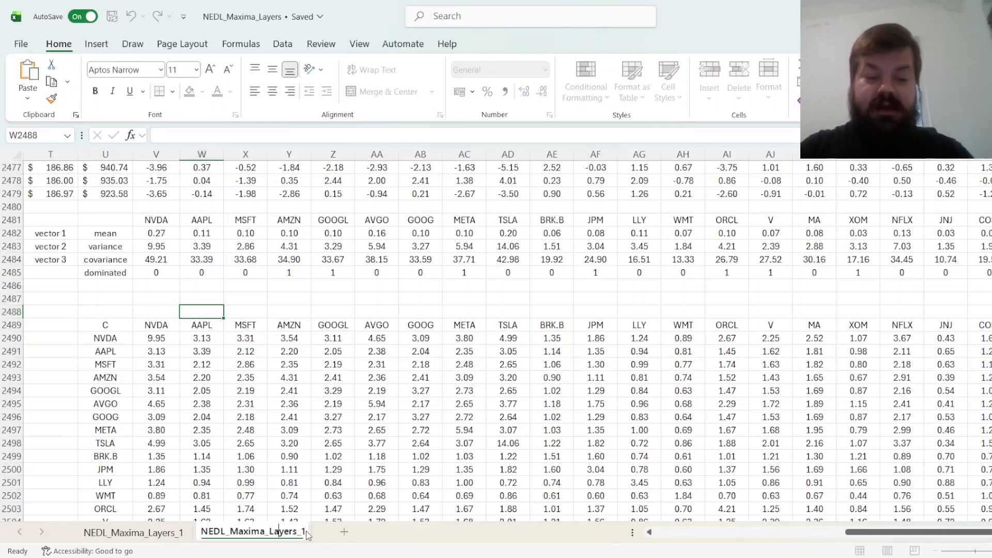
key("BackSpace")
type("2")
key("Return")
Delete the AMZN, GOOGL, META, JPM, ORCL, V and XOM columns from the copied sheet
left_click(377, 311)
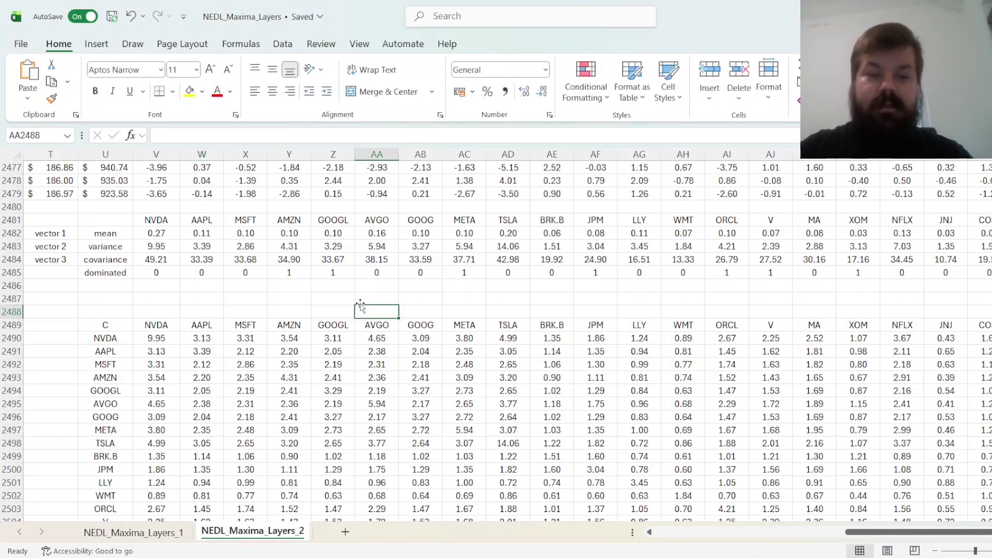
key("Up")
left_click_drag(289, 154, 316, 156)
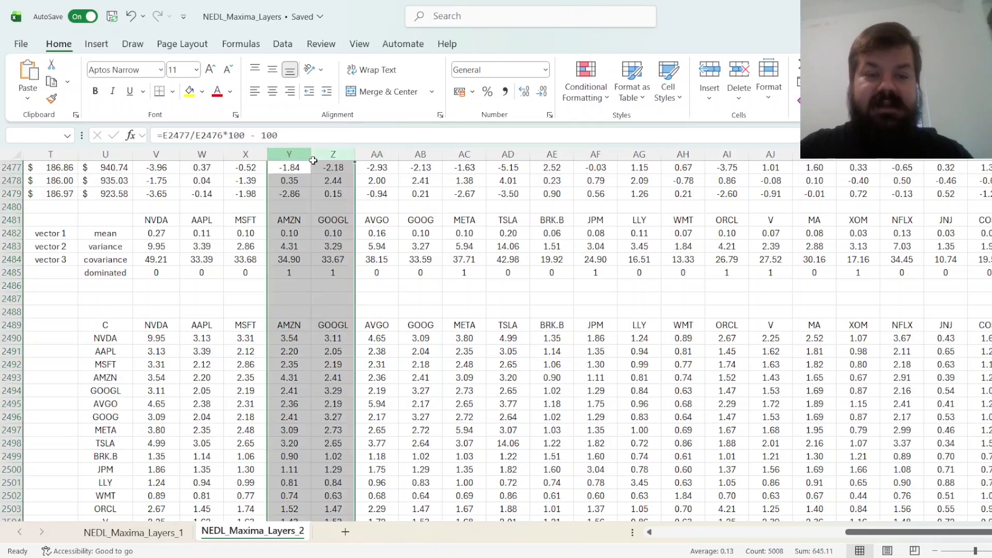
left_click(468, 154, "ctrl")
left_click(595, 154, "ctrl")
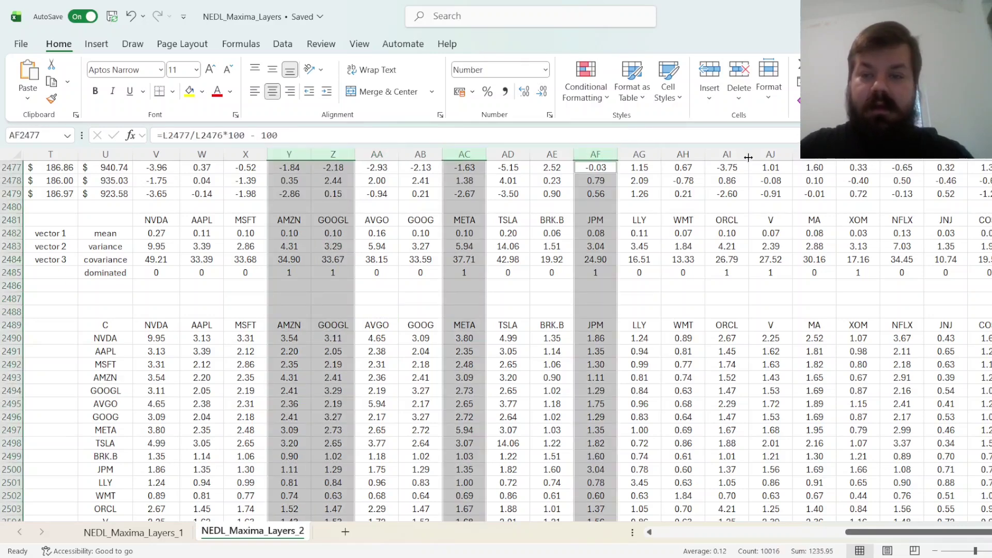
left_click(727, 153, "ctrl")
left_click_drag(728, 154, 770, 154)
left_click(858, 154, "ctrl")
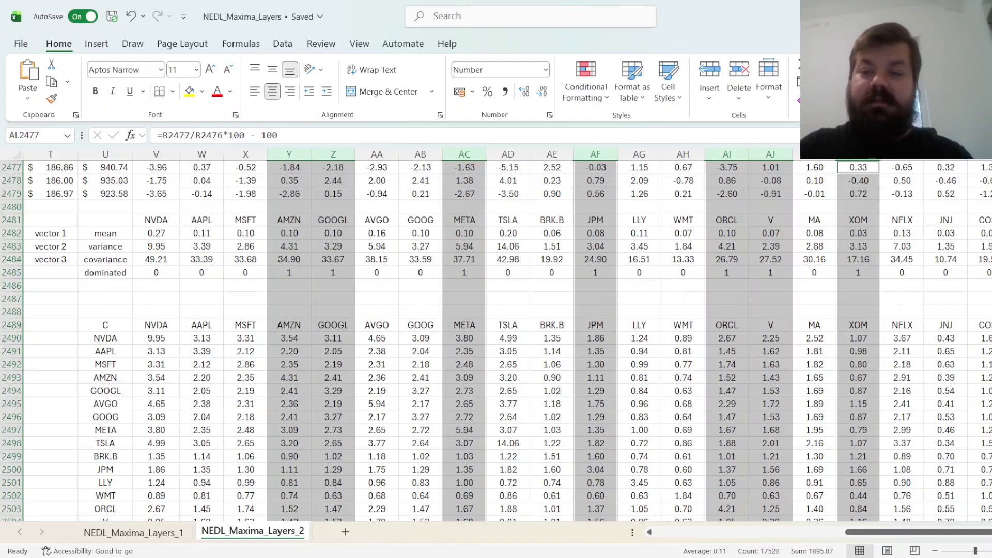
key("ctrl+minus")
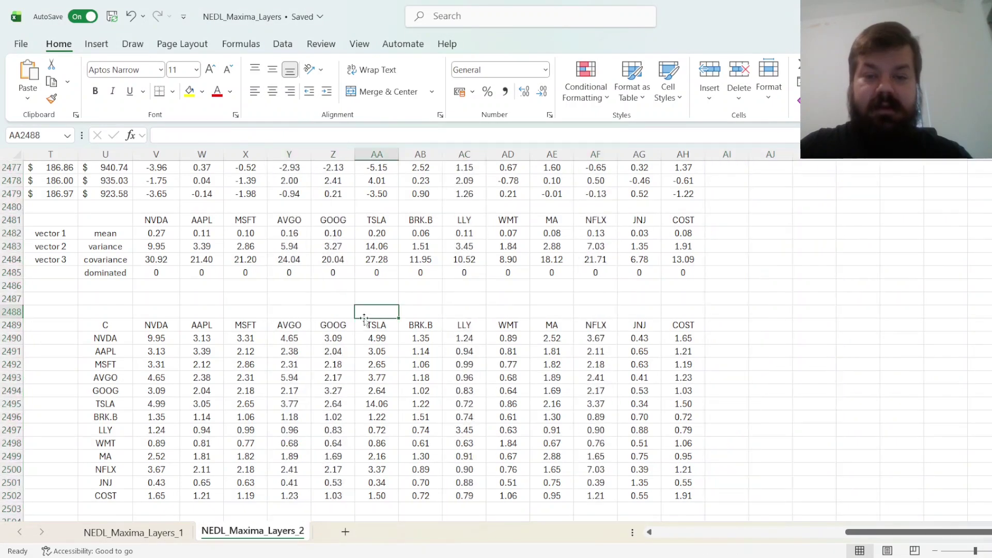
left_click(336, 350)
left_click(230, 364)
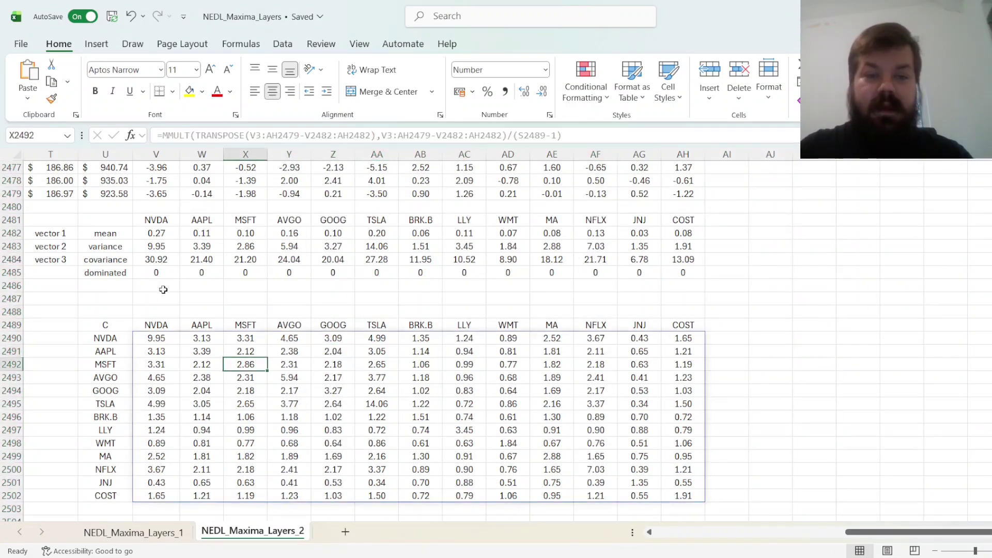
left_click(149, 262)
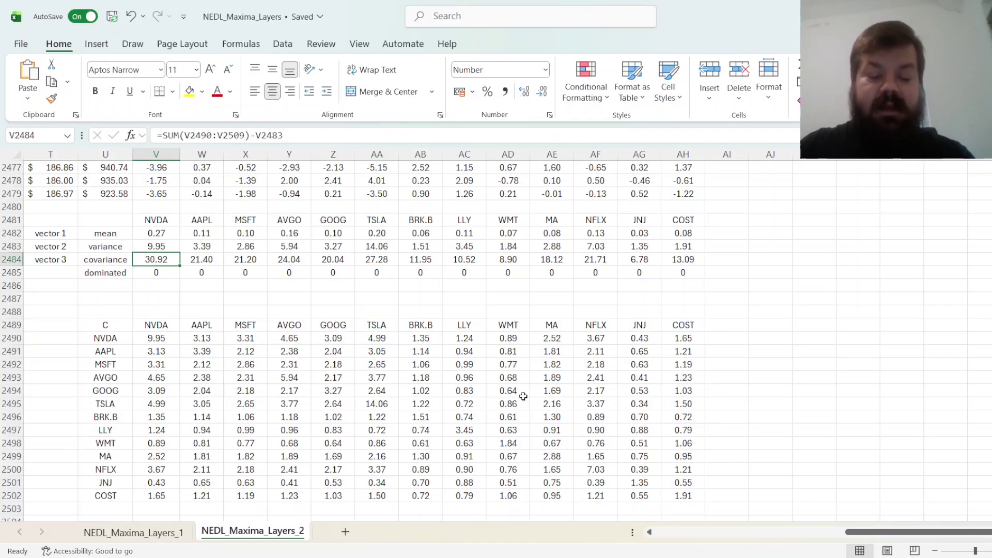
left_click_drag(156, 273, 702, 273)
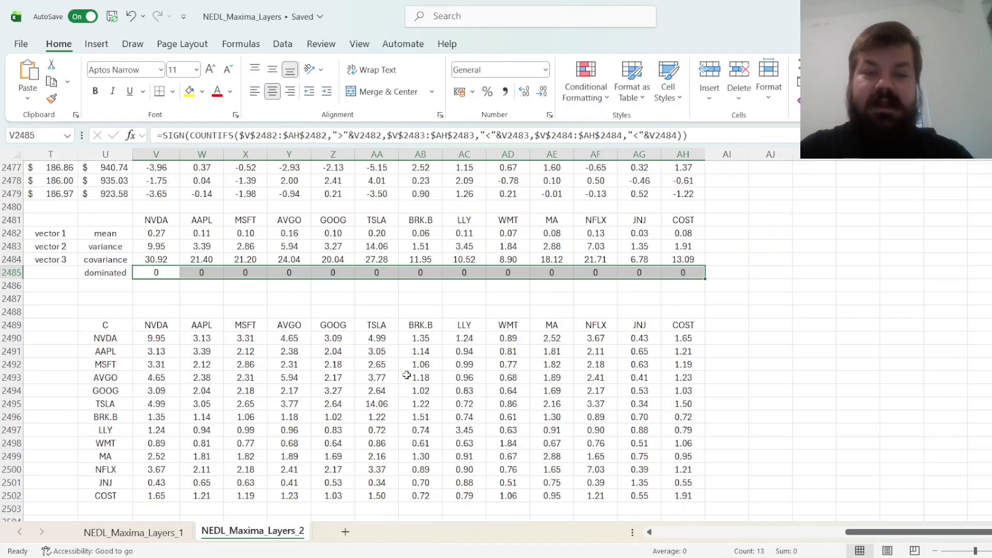
left_click_drag(160, 218, 677, 224)
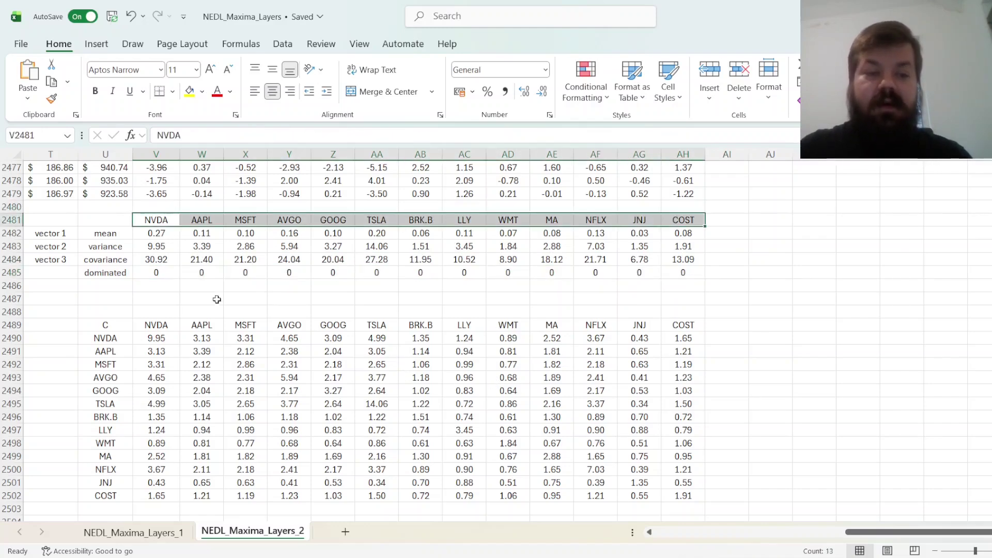
left_click(155, 340)
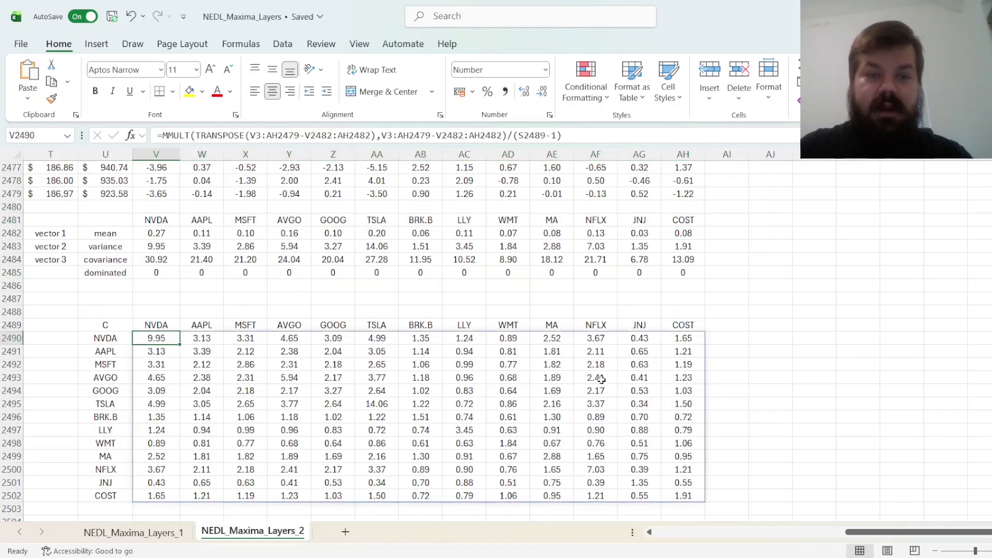
key("F2")
key("Escape")
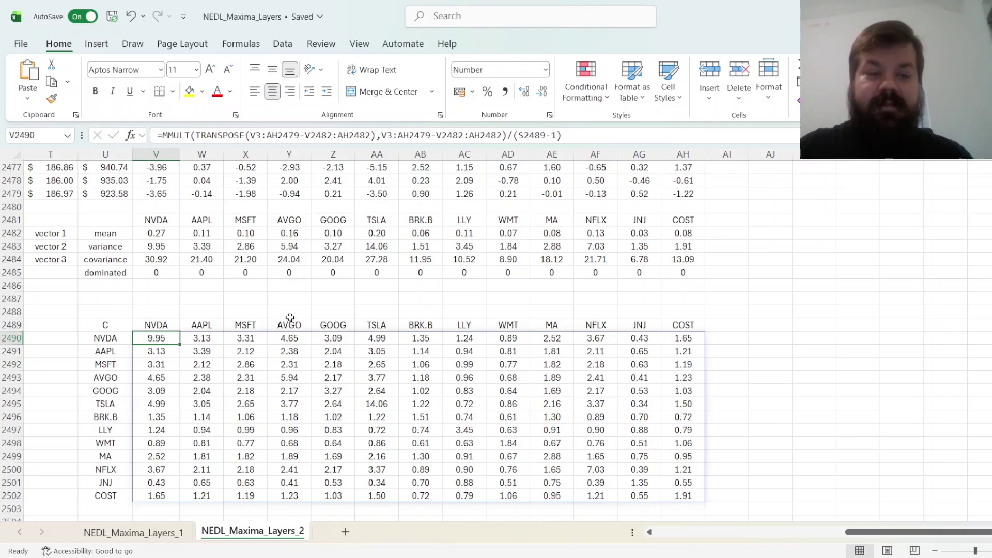
left_click_drag(153, 259, 704, 260)
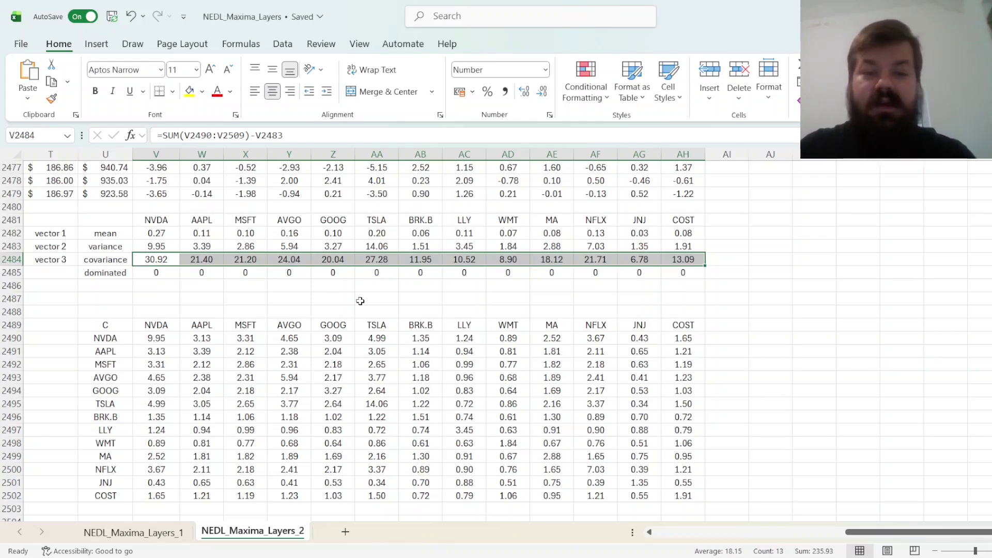
left_click(360, 301)
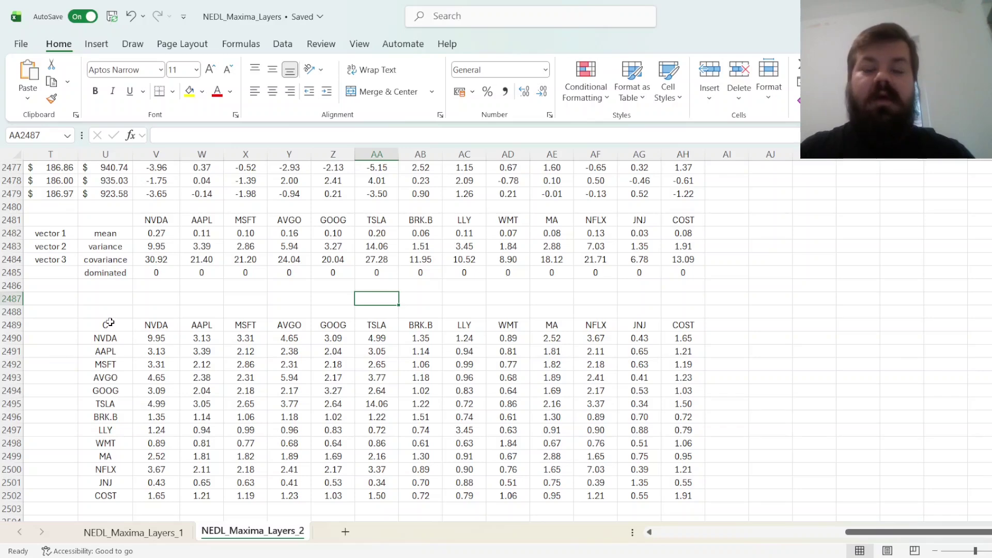
left_click_drag(157, 219, 677, 220)
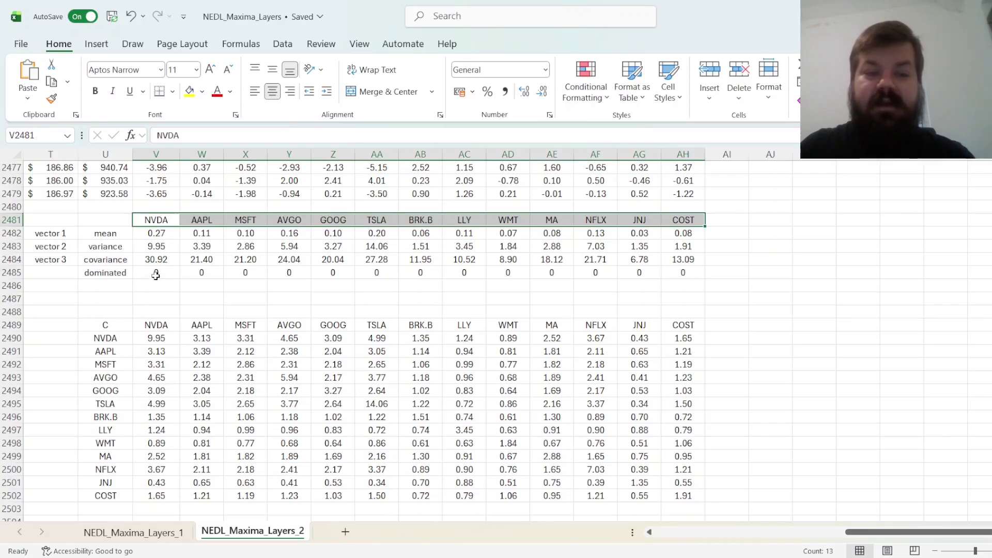
left_click_drag(155, 275, 669, 274)
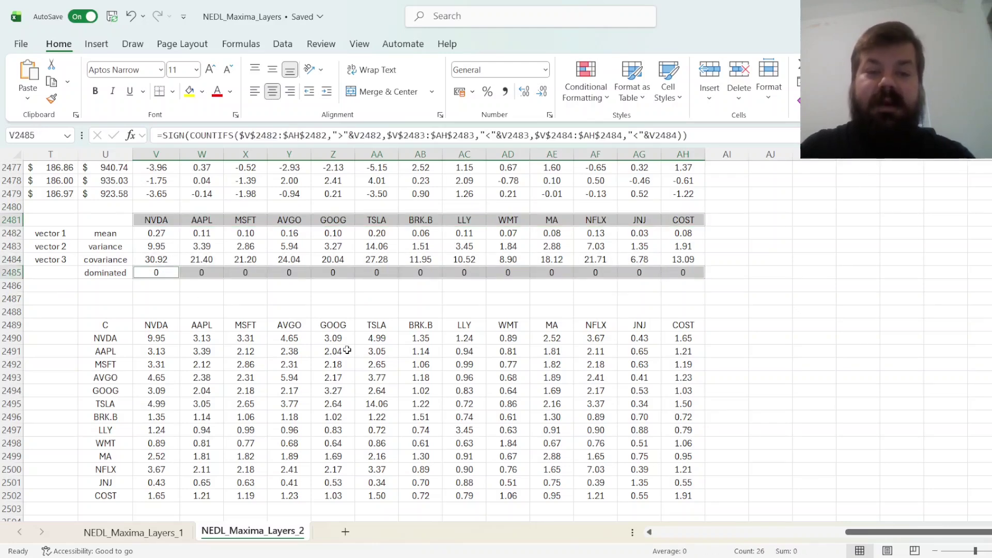
left_click(122, 304)
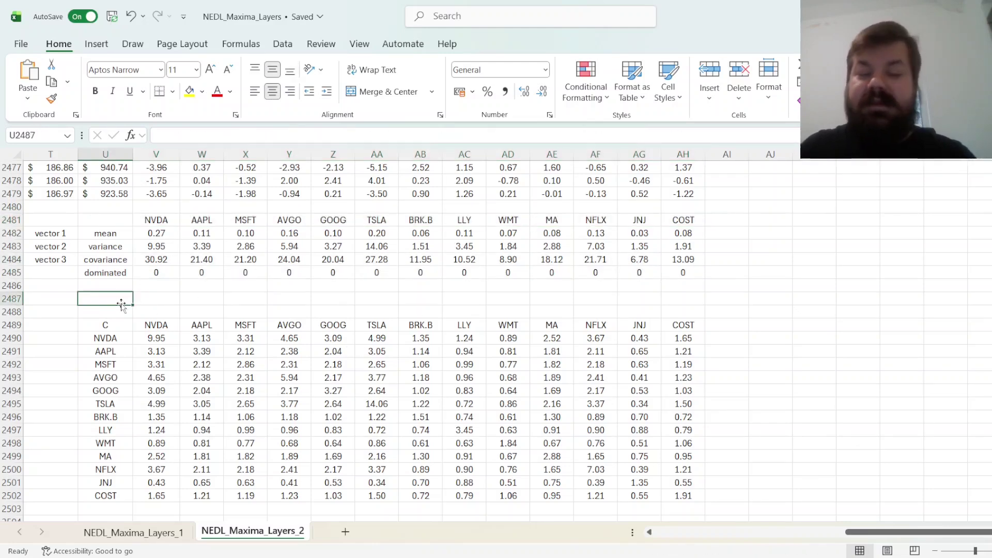